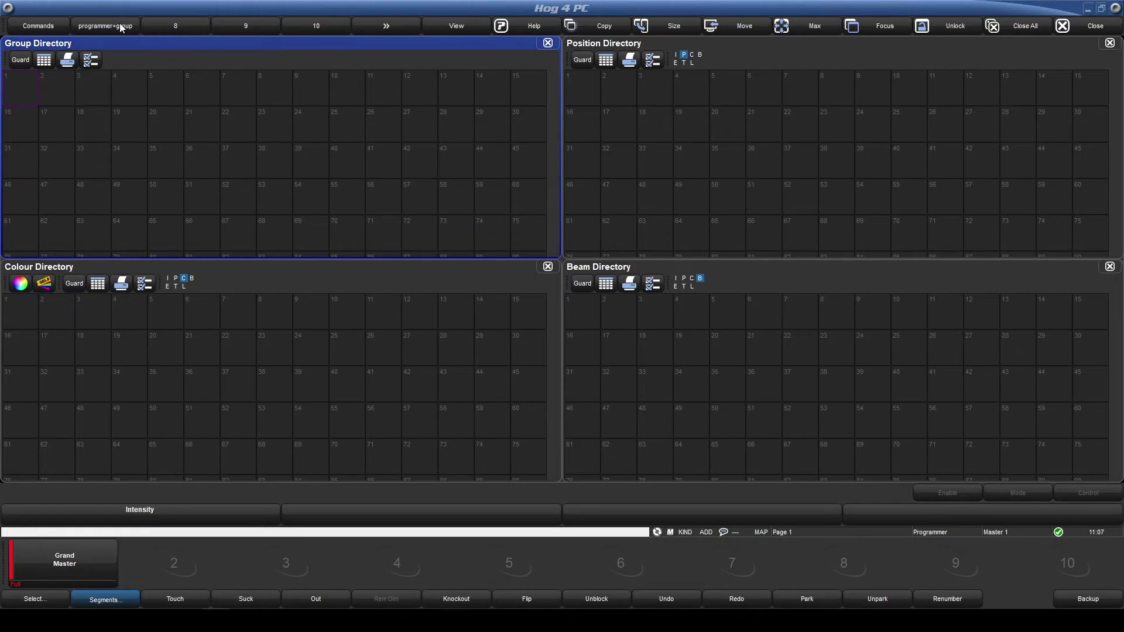
Recall the programmer+group view, clear the current selection and select desk channels 1 through 24.
click(118, 23)
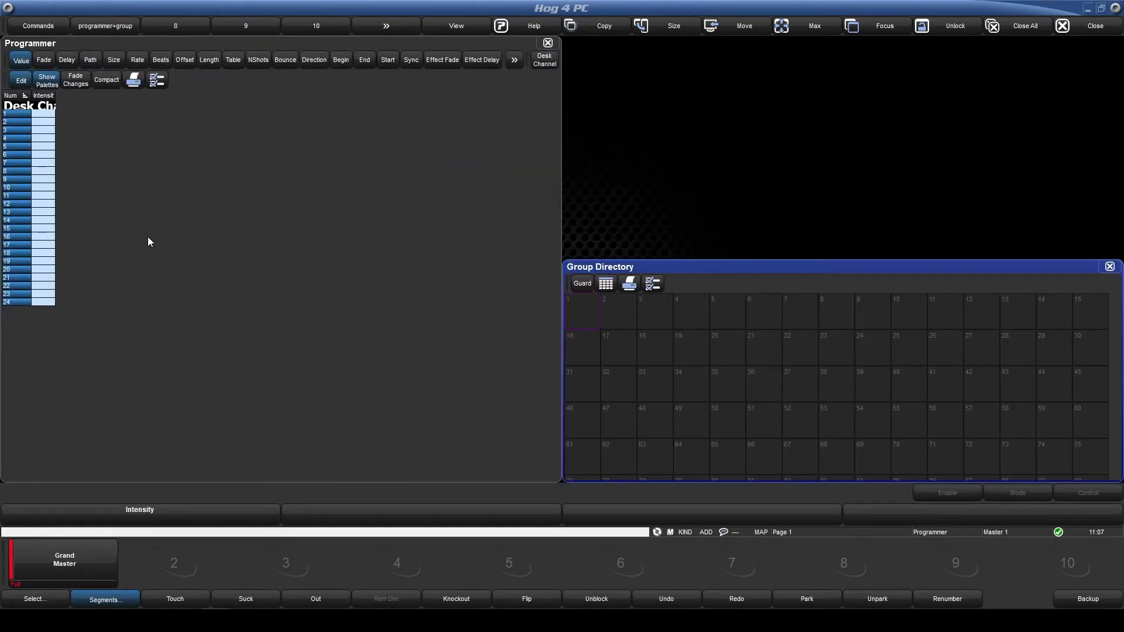
key(Escape)
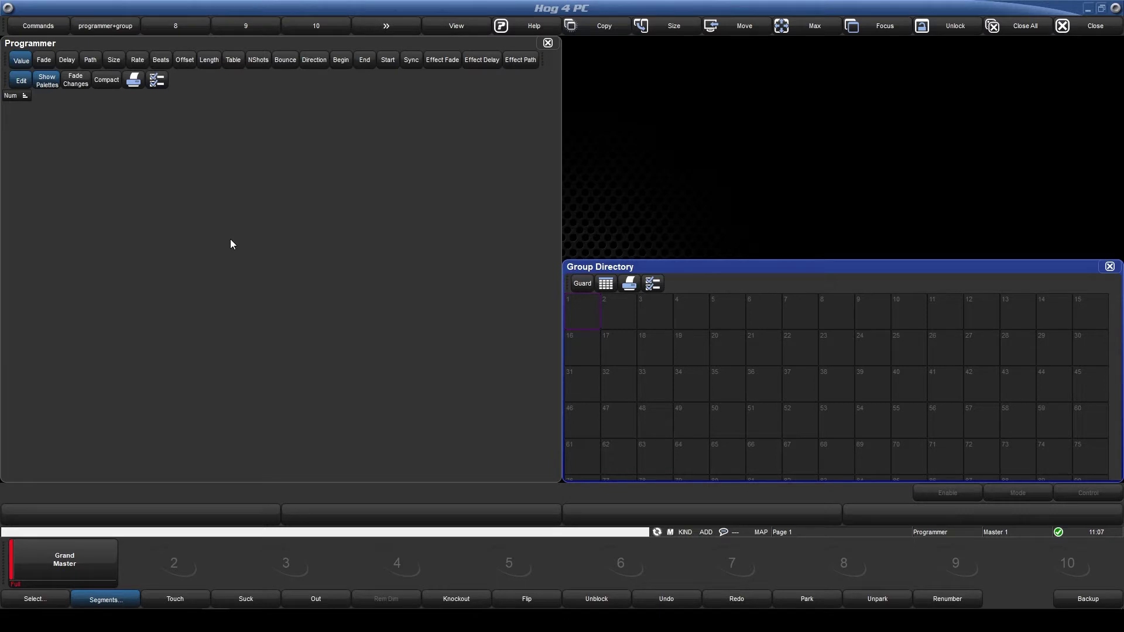
text(1)
text(24)
key(Return)
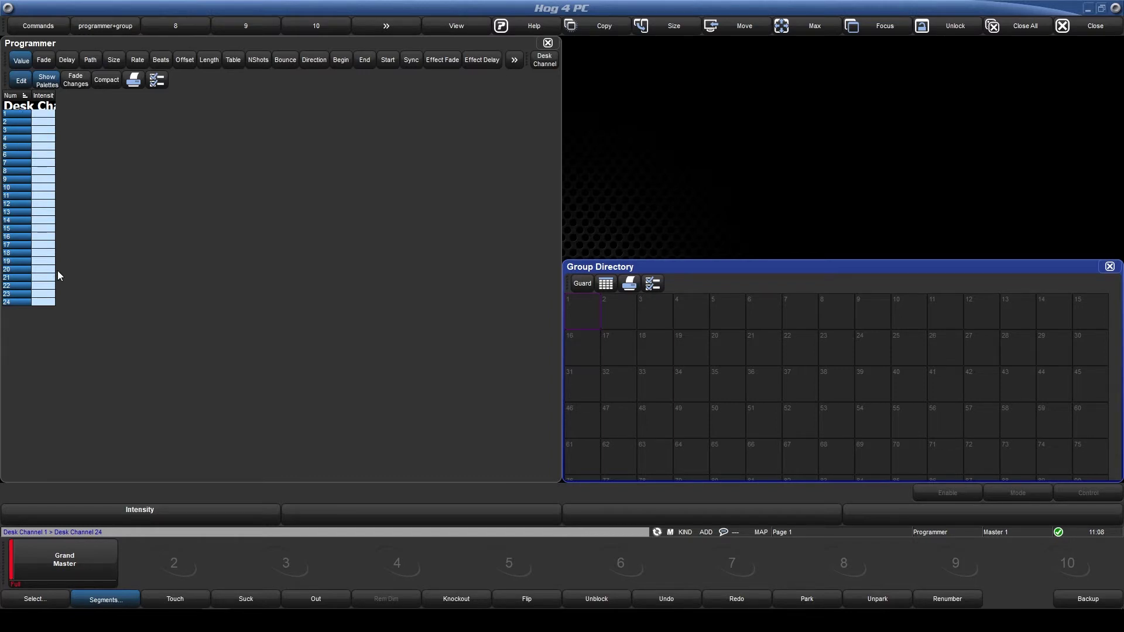
Record the selected desk channels as group 1 named Dimmers and clear the programmer.
key(alt+r)
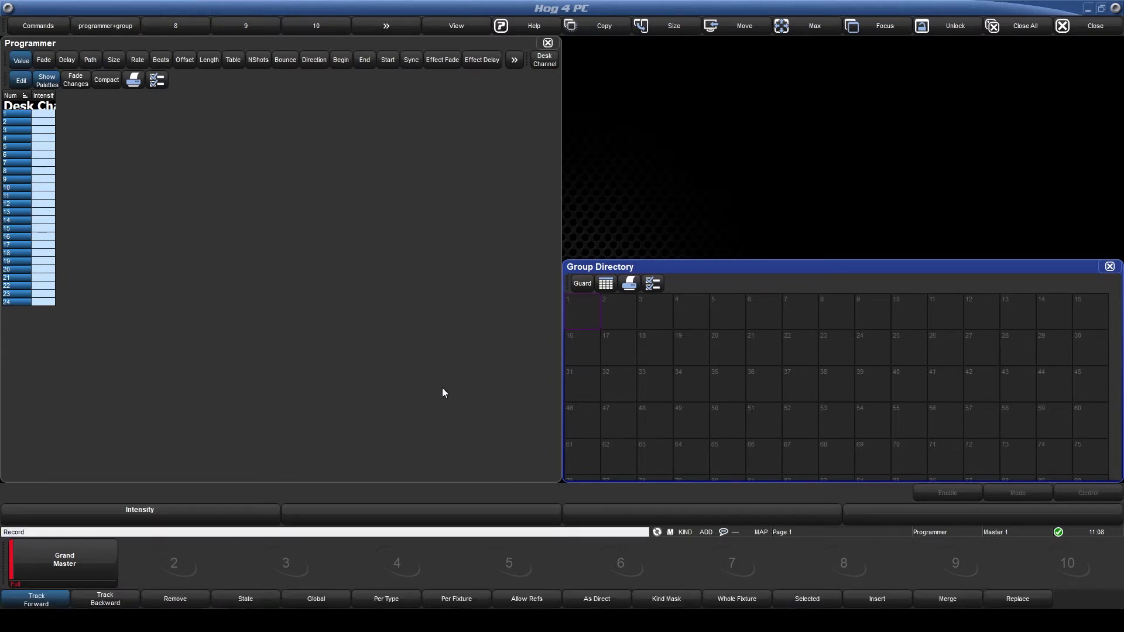
click(578, 322)
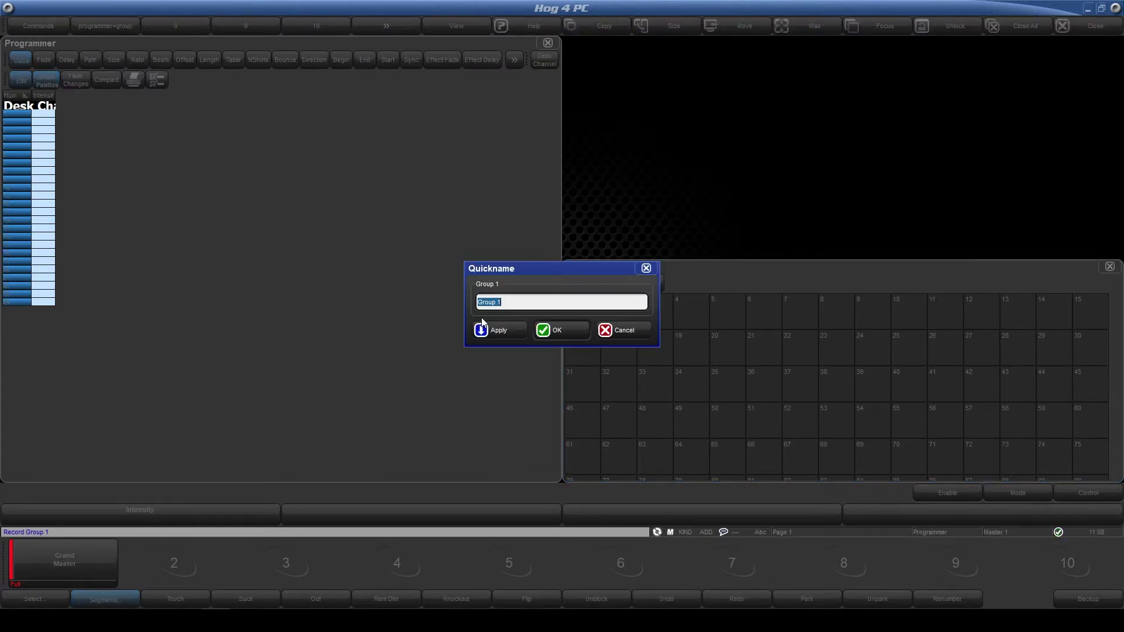
text(Dimmers)
key(Return)
key(Escape)
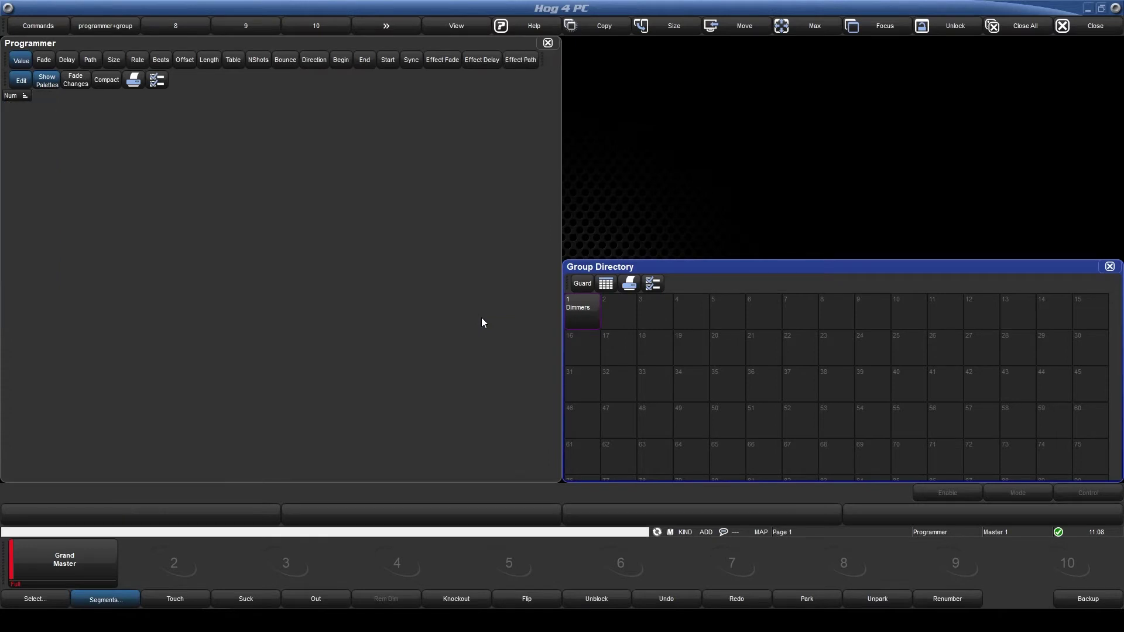
Select the Mac Viper fixtures 101 through 112 and record them as group 2 named Vipers.
text(1)
text(1)
text(112)
key(Return)
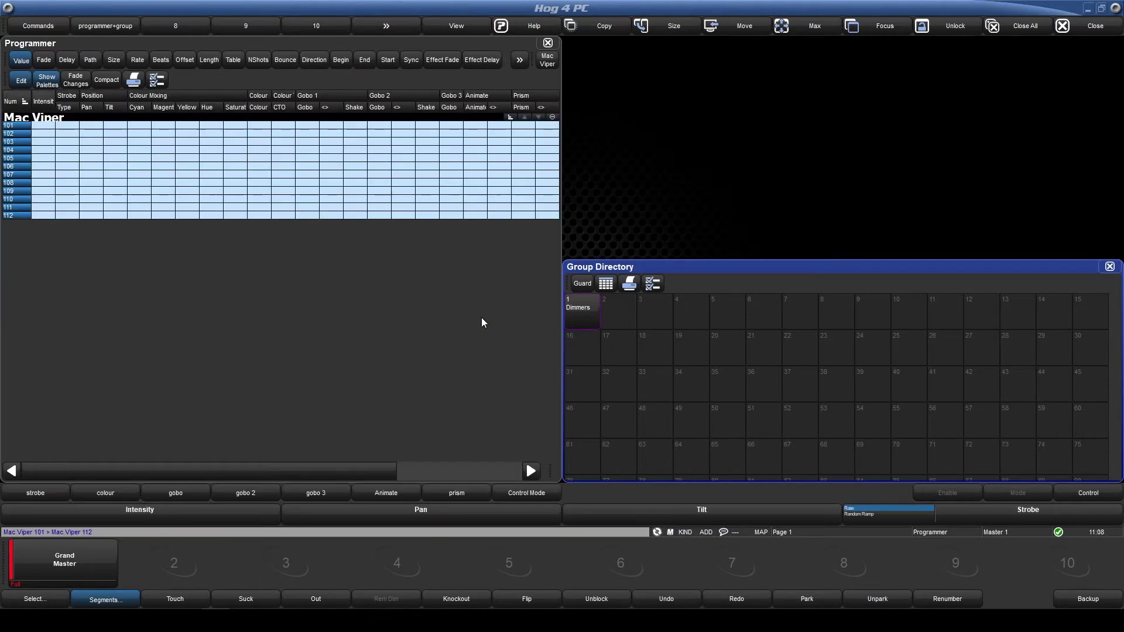
key(ctrl+r)
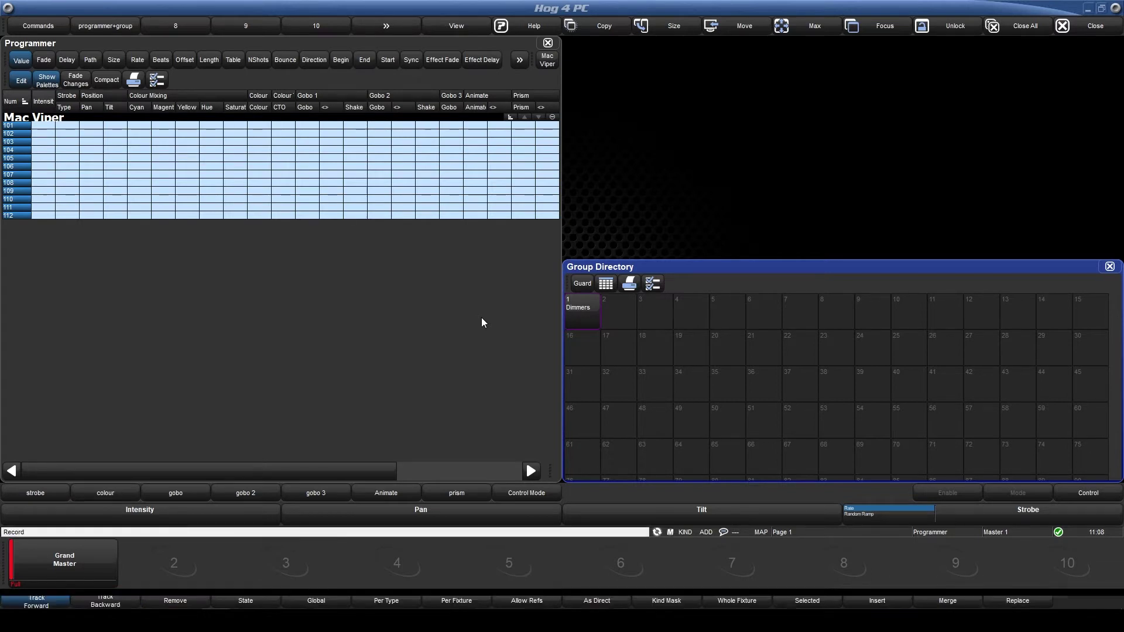
click(618, 313)
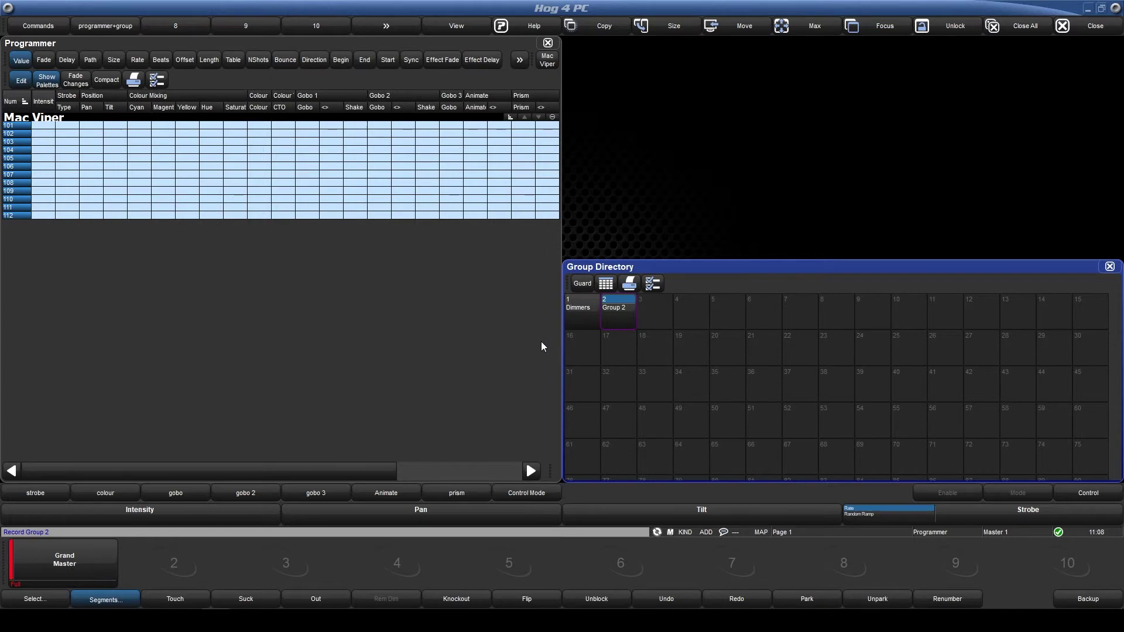
text(s)
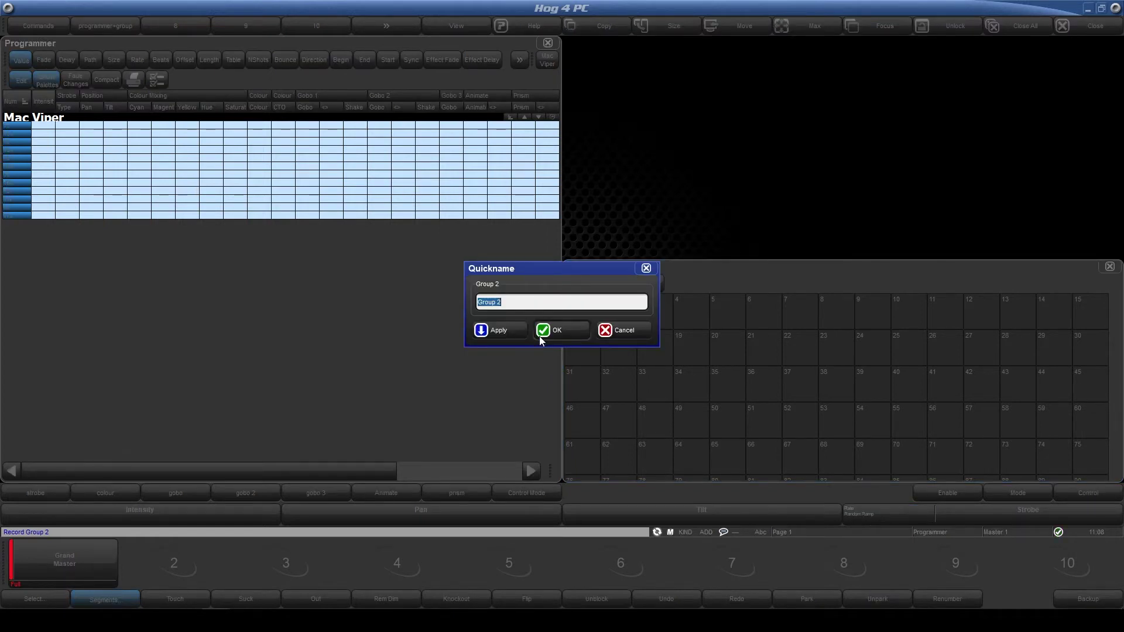
text(Vipers)
click(540, 336)
key(Escape)
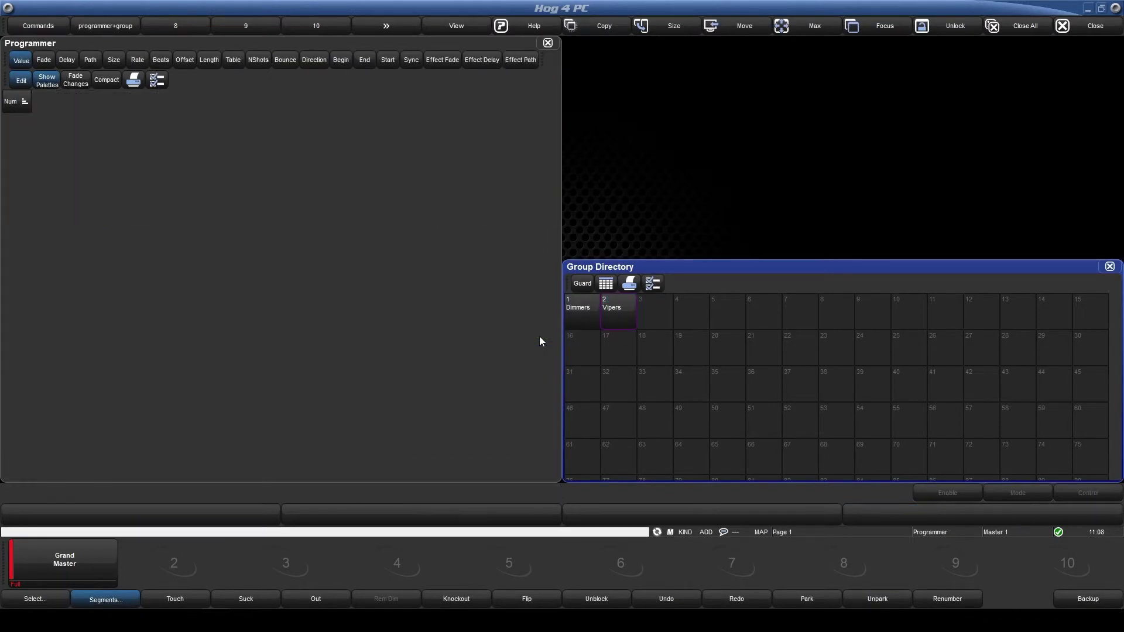
Select the Spectral M800 fixtures 201 through 224 and record them as group 3 named Ledparren.
text(201)
text(224)
key(Return)
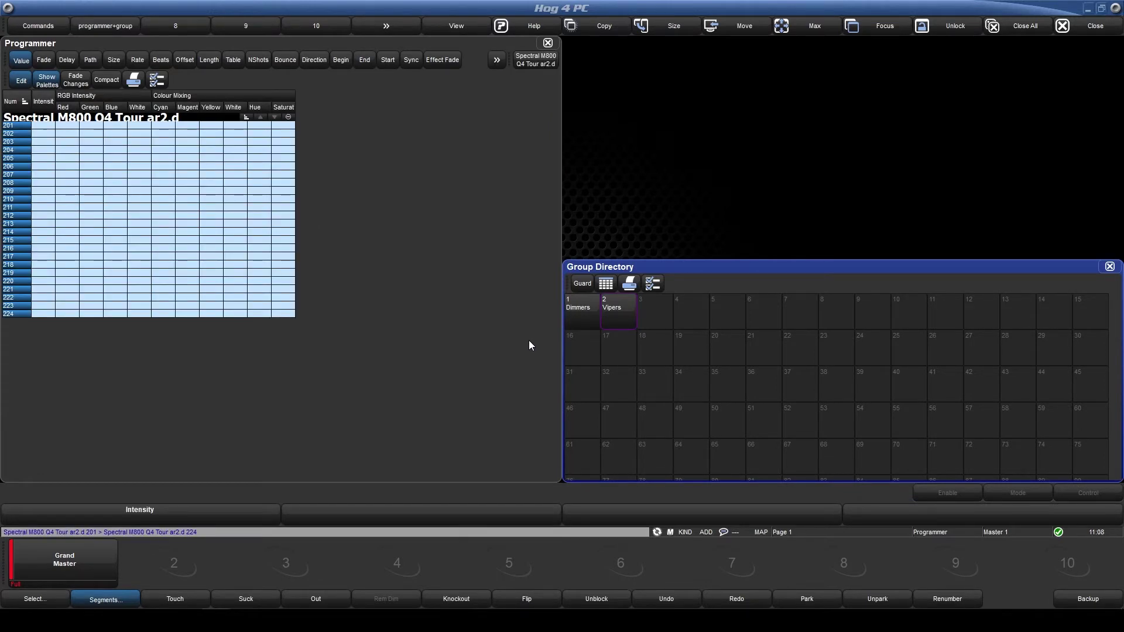
key(ctrl+r)
click(650, 318)
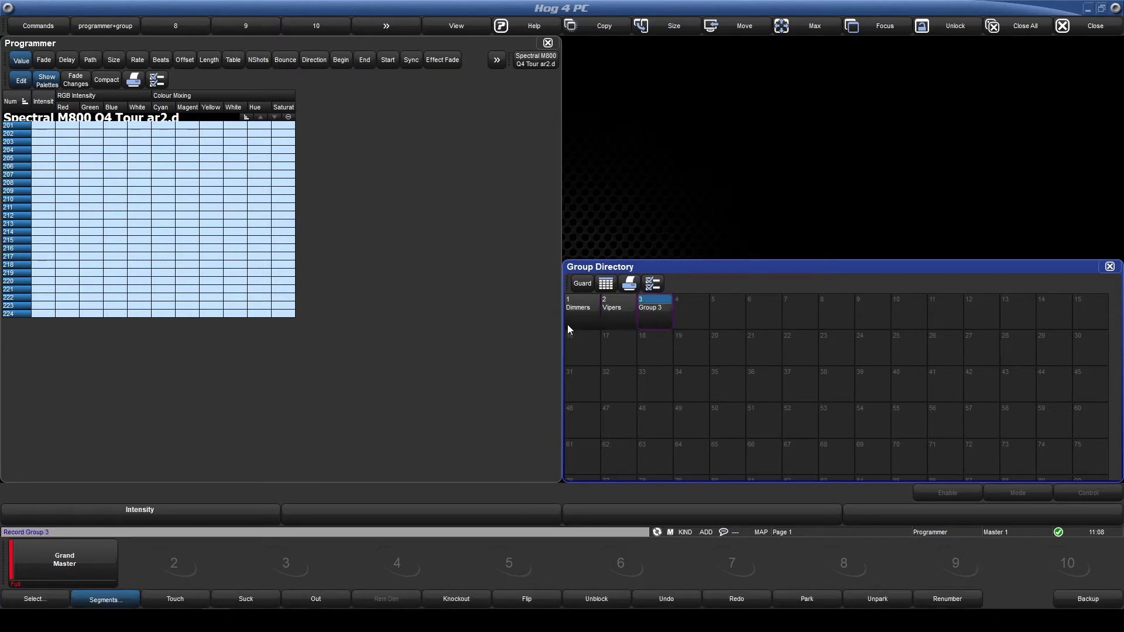
text(Ledparren)
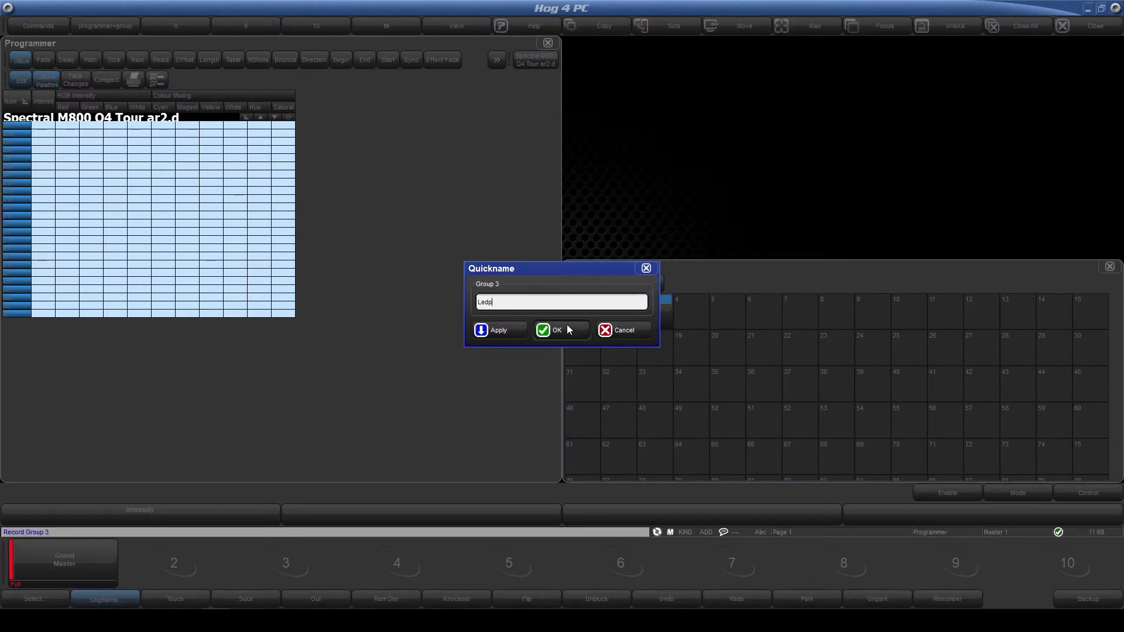
click(567, 326)
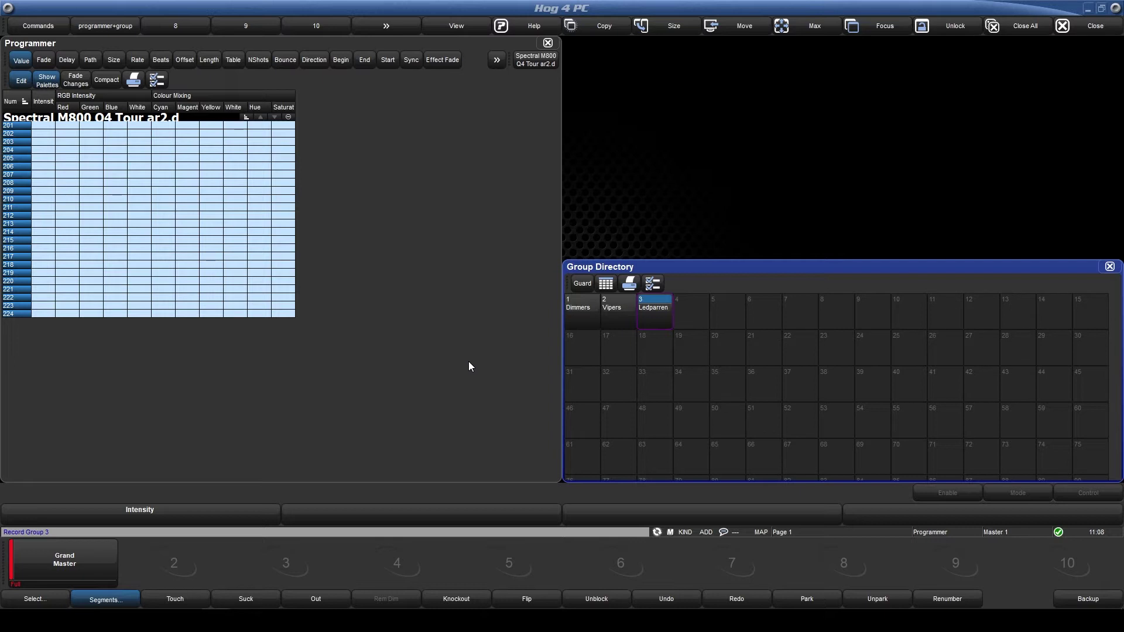
Try the even and odd sub-selections on fixtures 201 through 224 and clear the programmer.
click(34, 599)
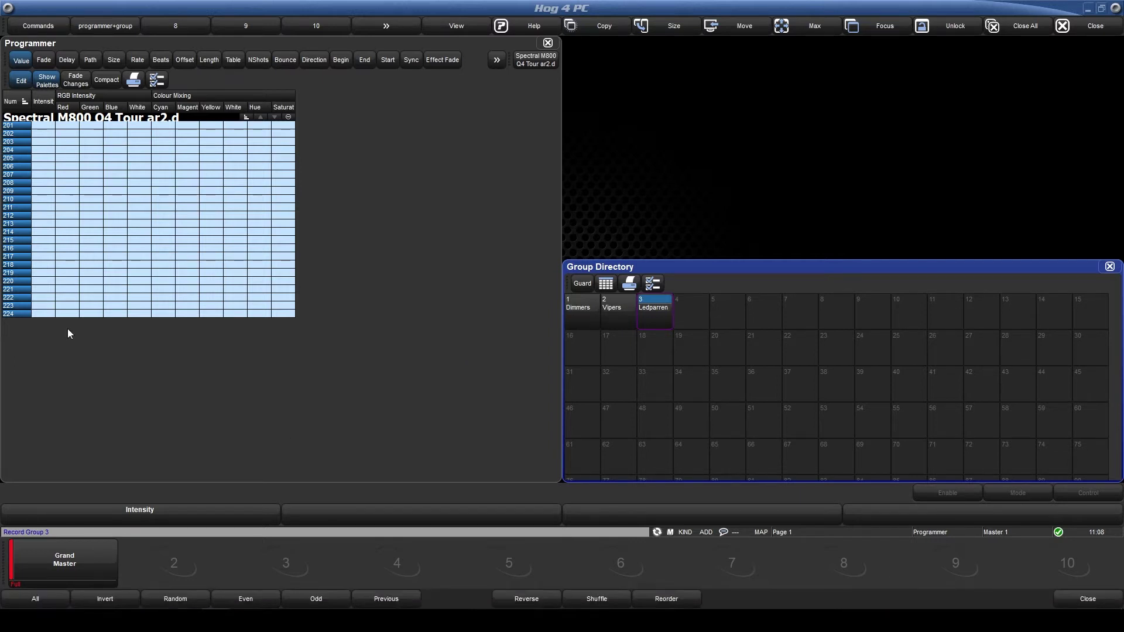
click(257, 600)
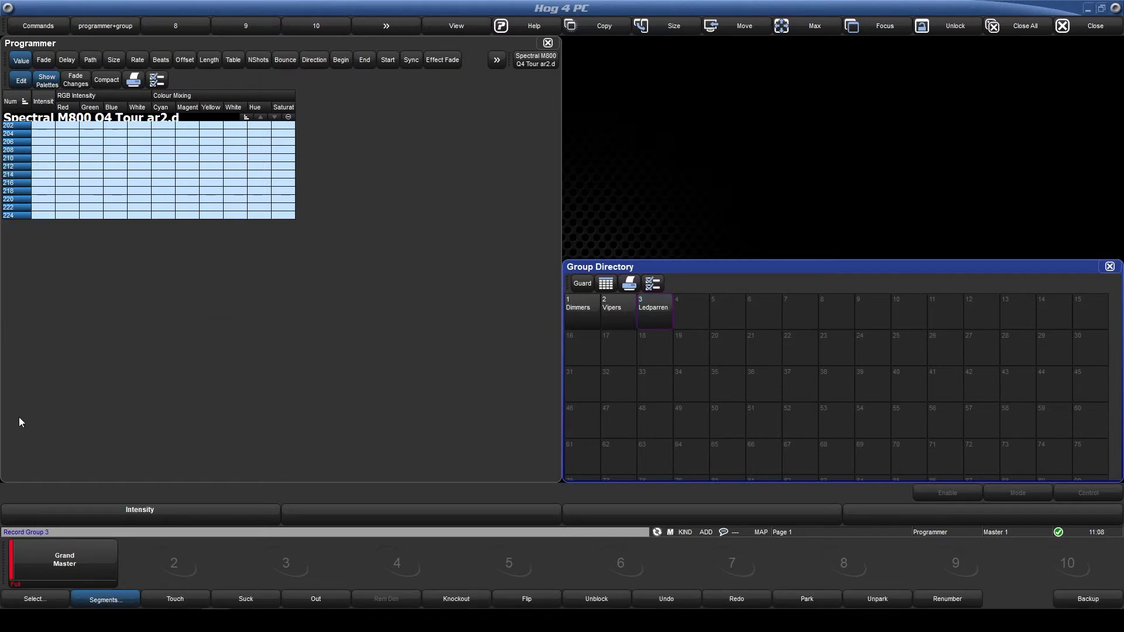
click(36, 600)
click(316, 600)
key(Escape)
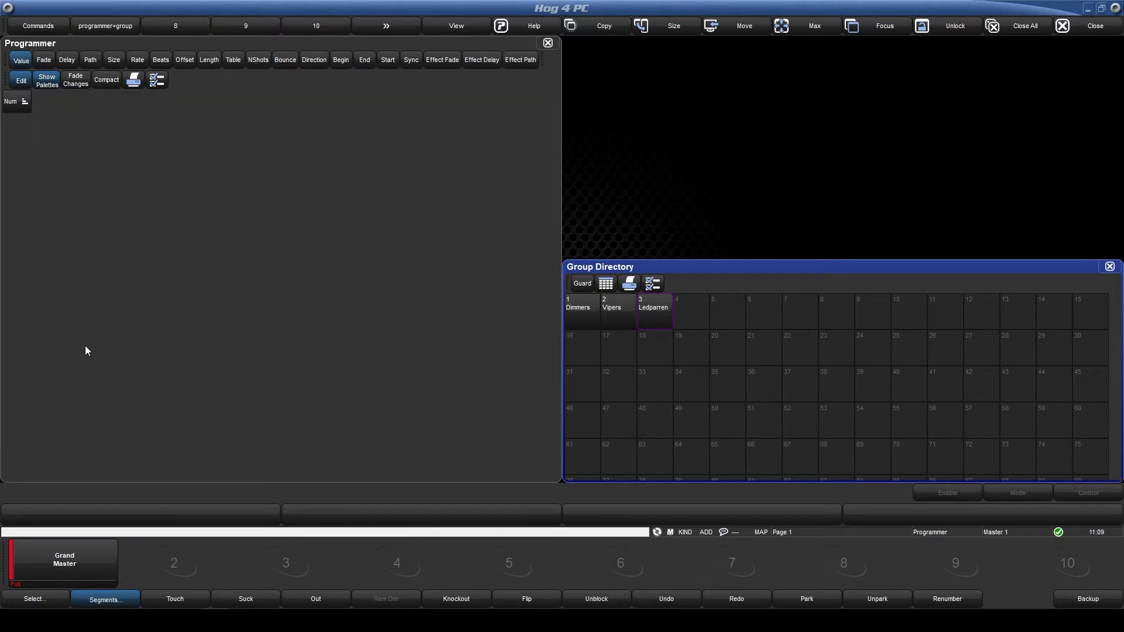
Select the individual Spectral fixtures 201, 202, 205 and 207, and display the segment and buddying options before clearing.
text(201+ Desk Channel20)
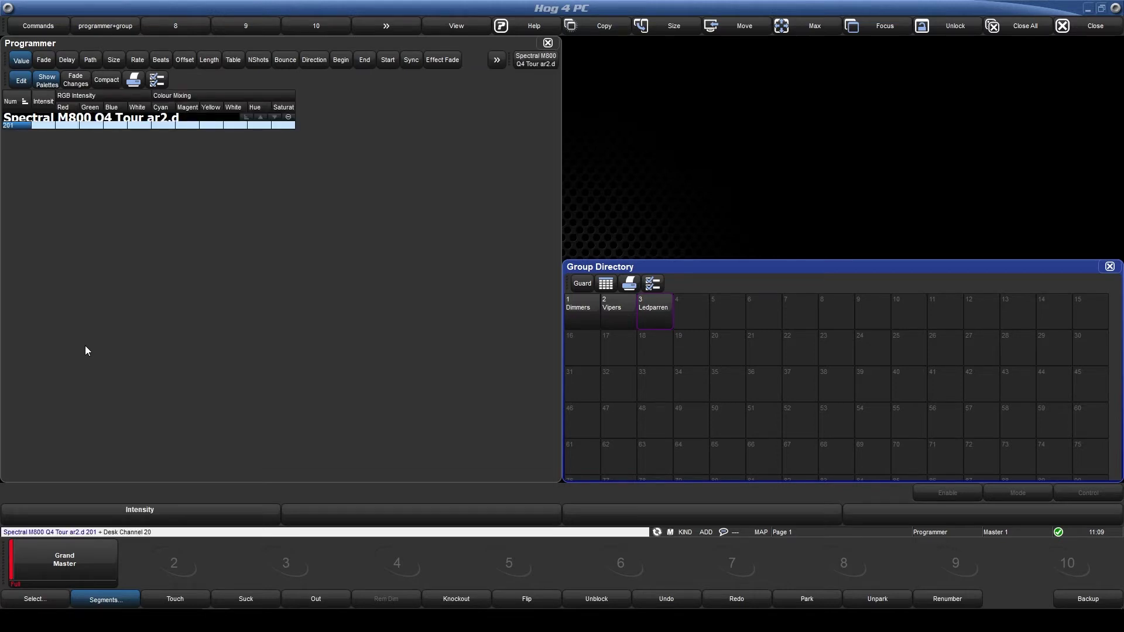
text(2+)
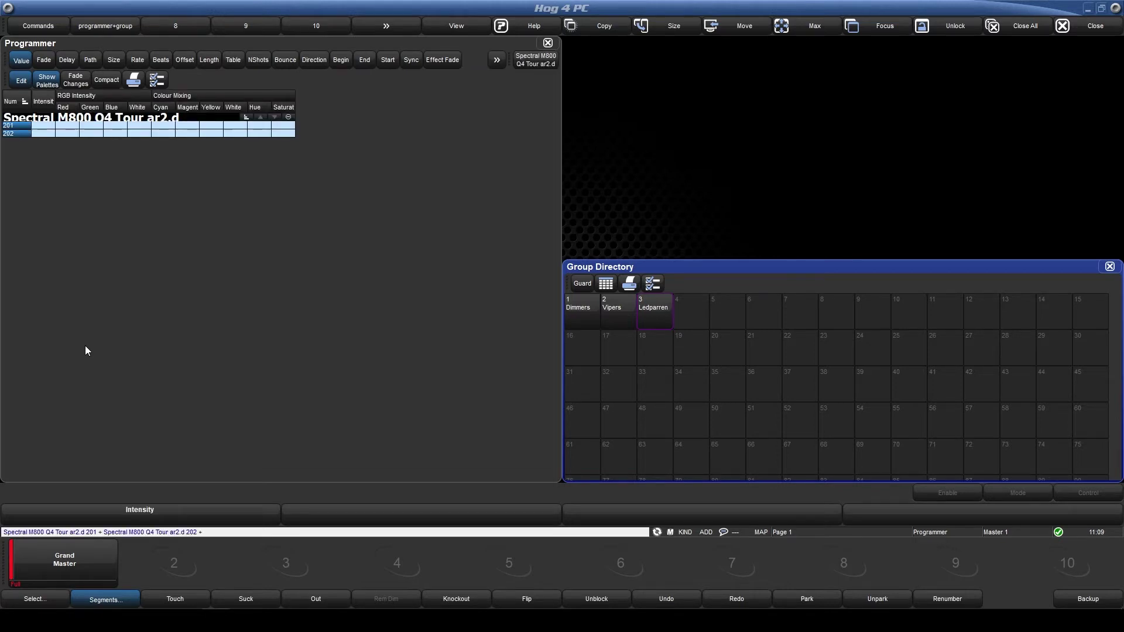
text(205+207)
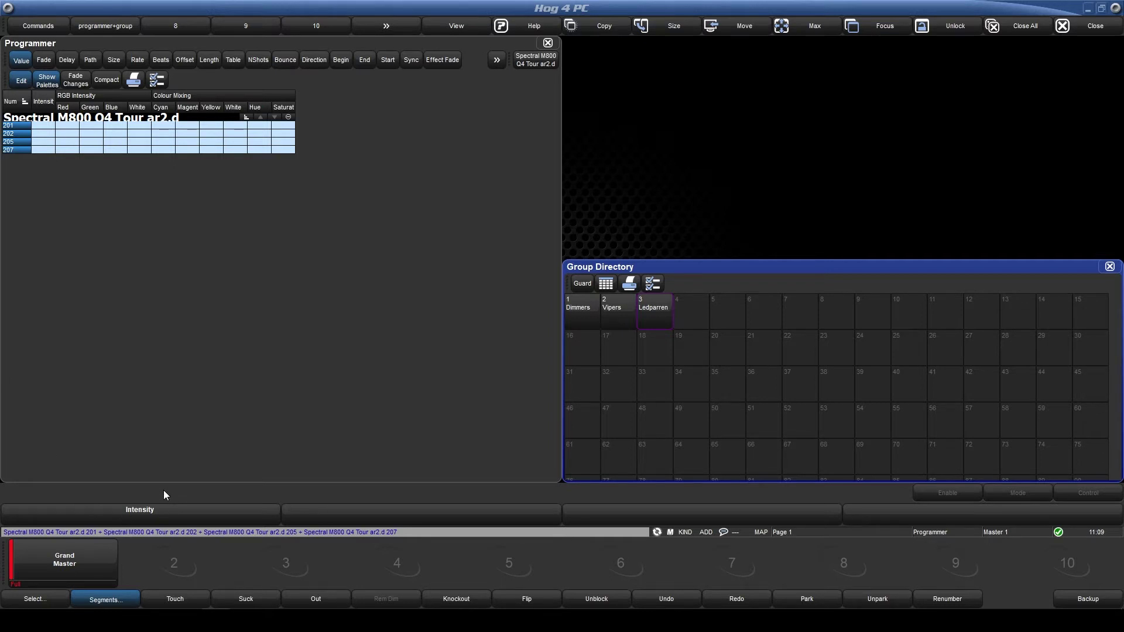
click(105, 600)
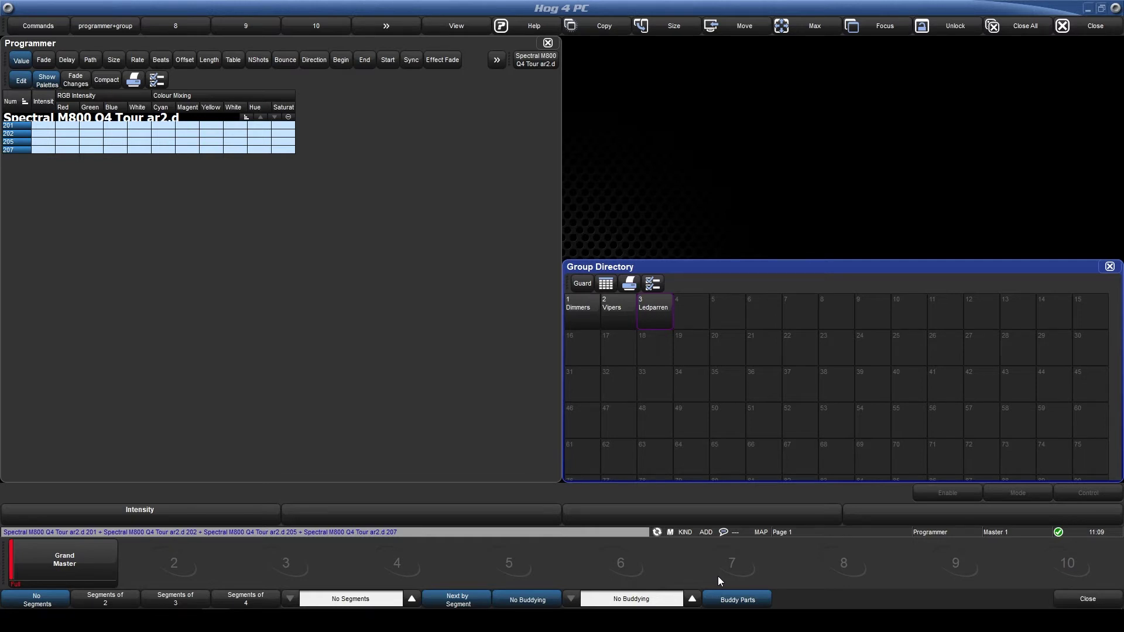
key(Escape)
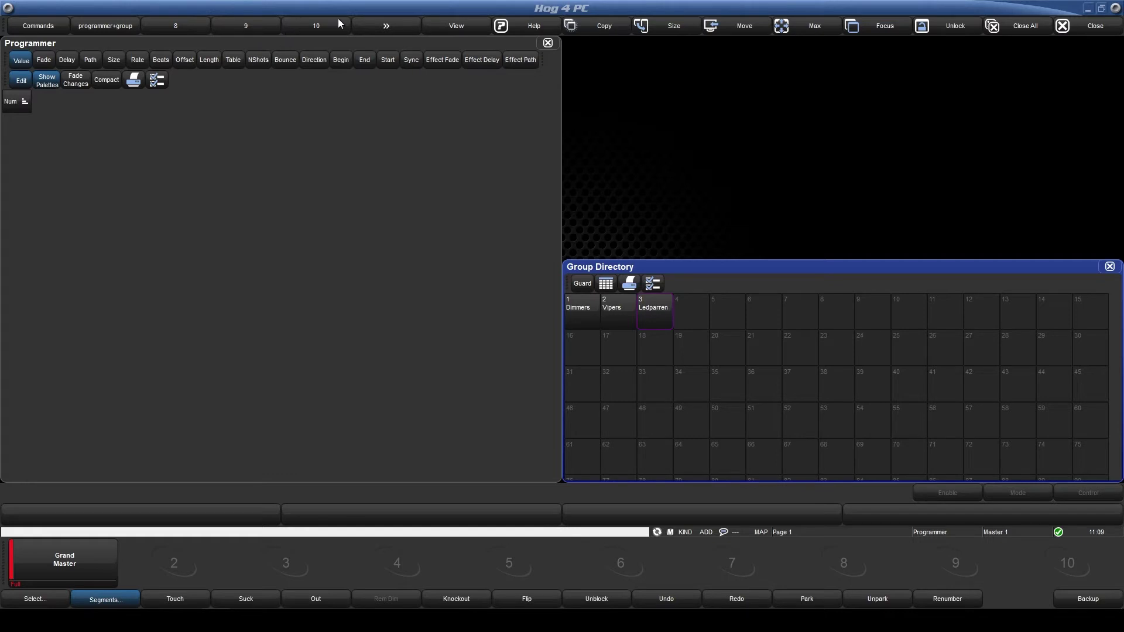
Open the palettes view with the group, position, colour and beam directories and select the Ledparren group.
click(387, 24)
click(50, 29)
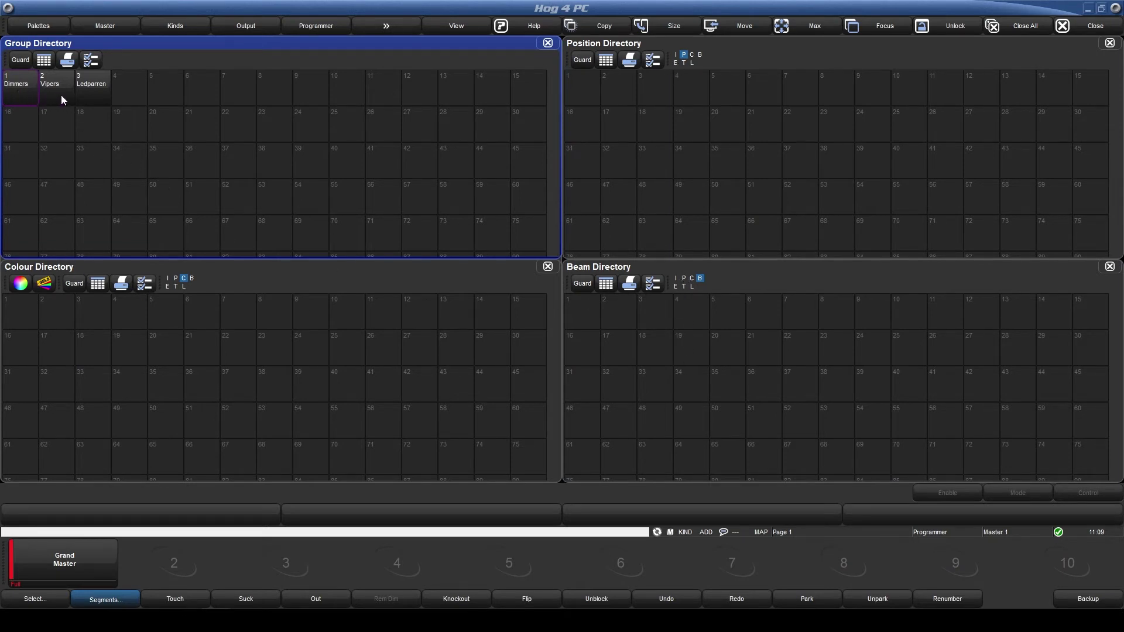
click(84, 94)
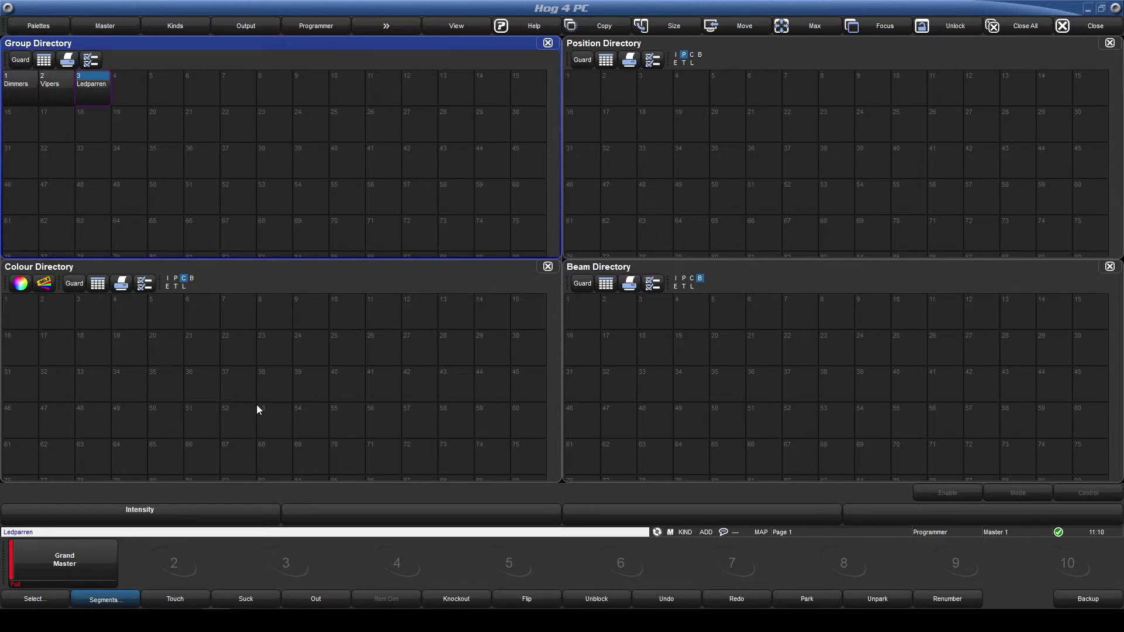
Bring up the Front Panel and inspect the Ledparren group's colour and intensity wheel parameters.
mouse_move(216, 620)
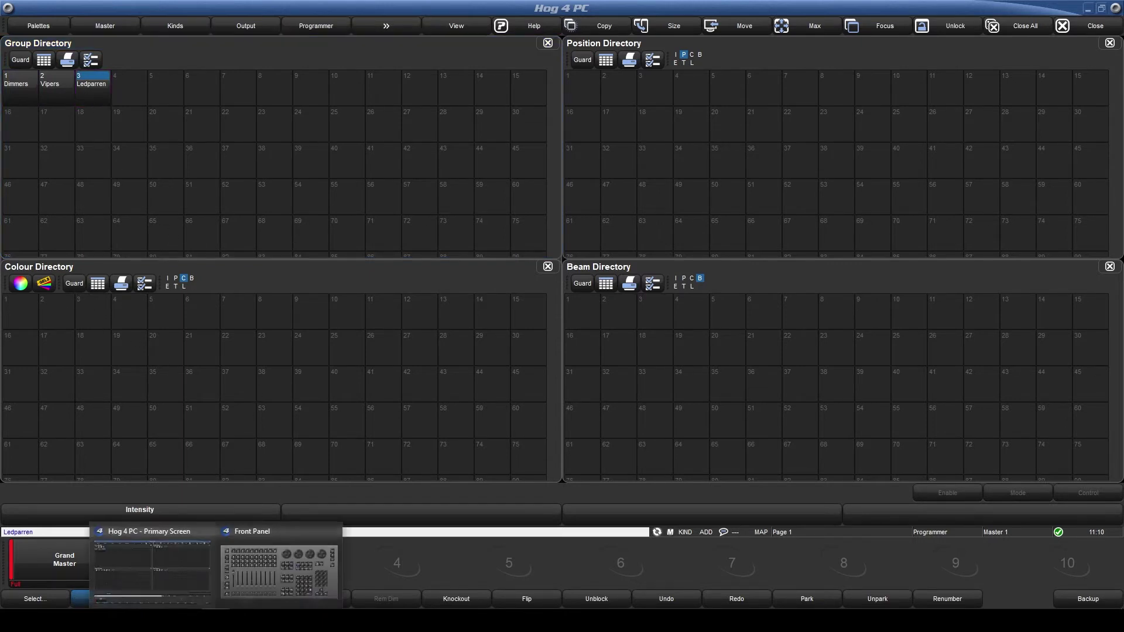
click(242, 530)
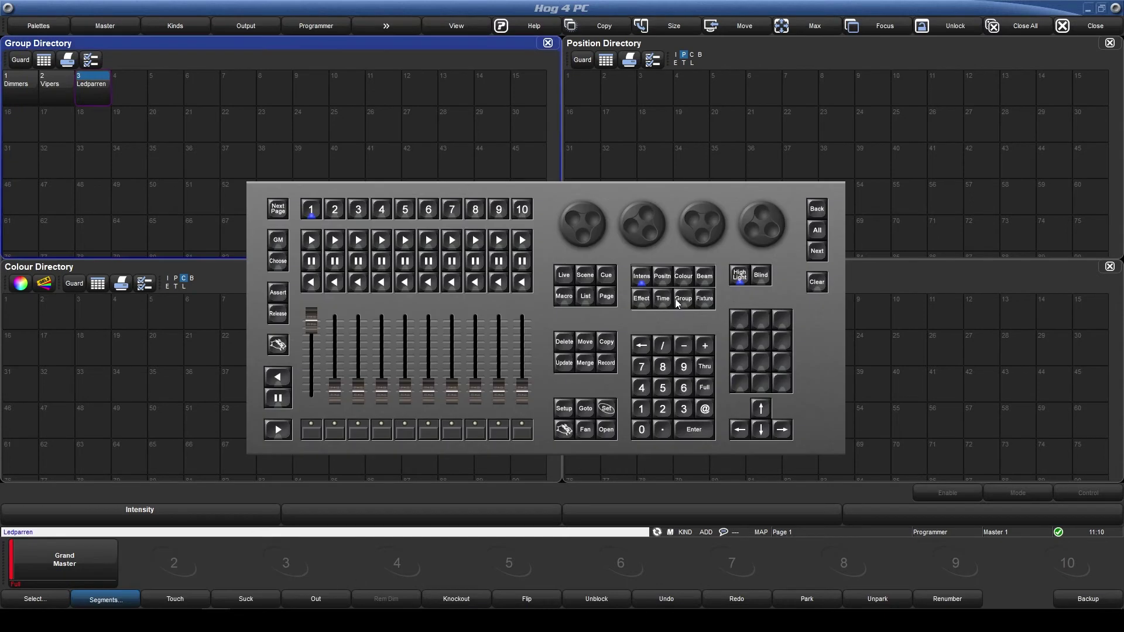
click(683, 277)
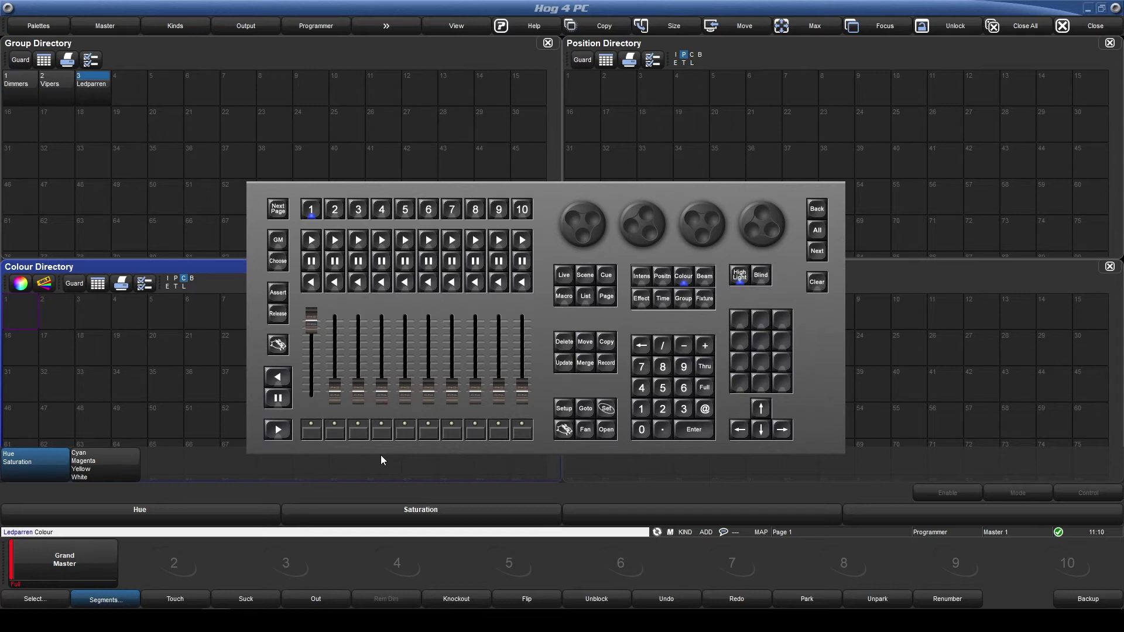
click(681, 276)
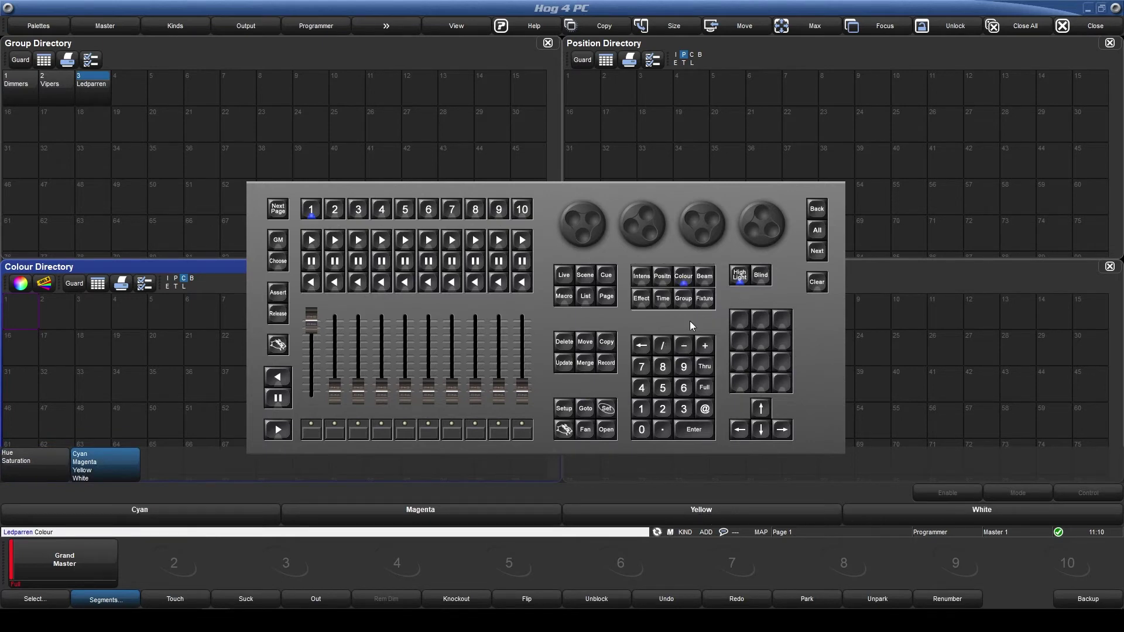
click(641, 279)
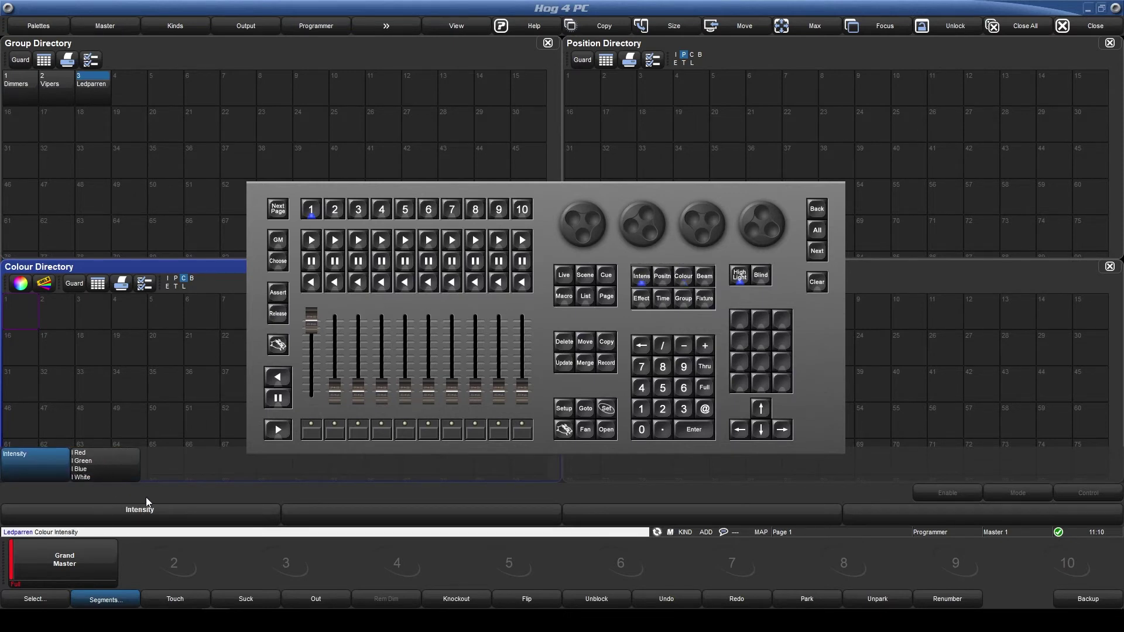
Open the programmer and set the Ledparren group's green intensity to 47% and blue intensity to 53%.
click(313, 30)
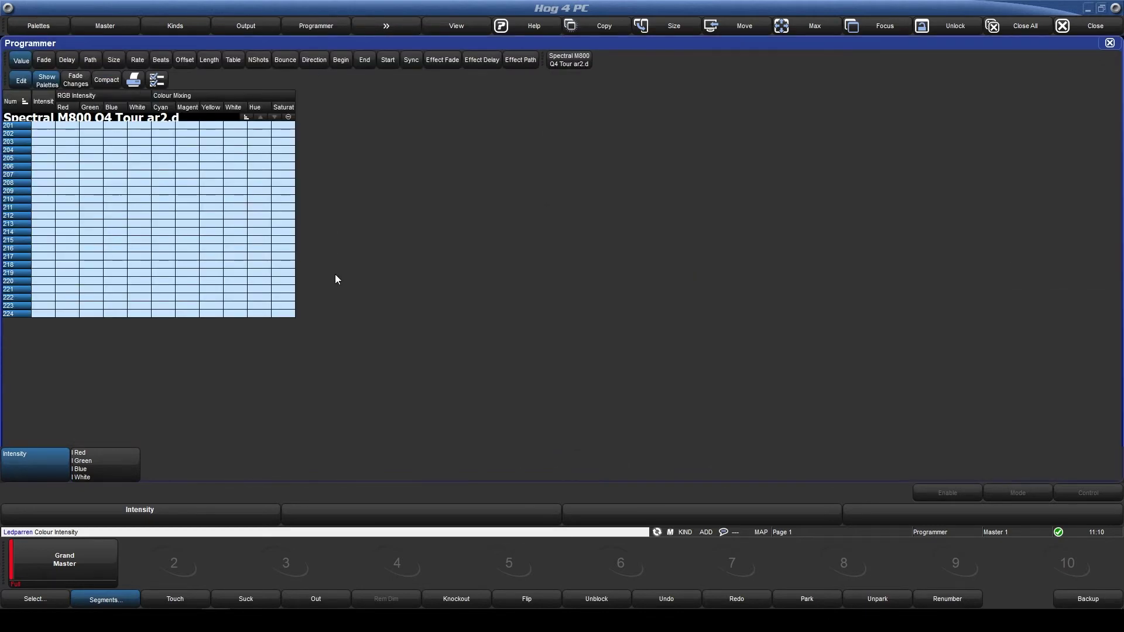
key(alt+Tab)
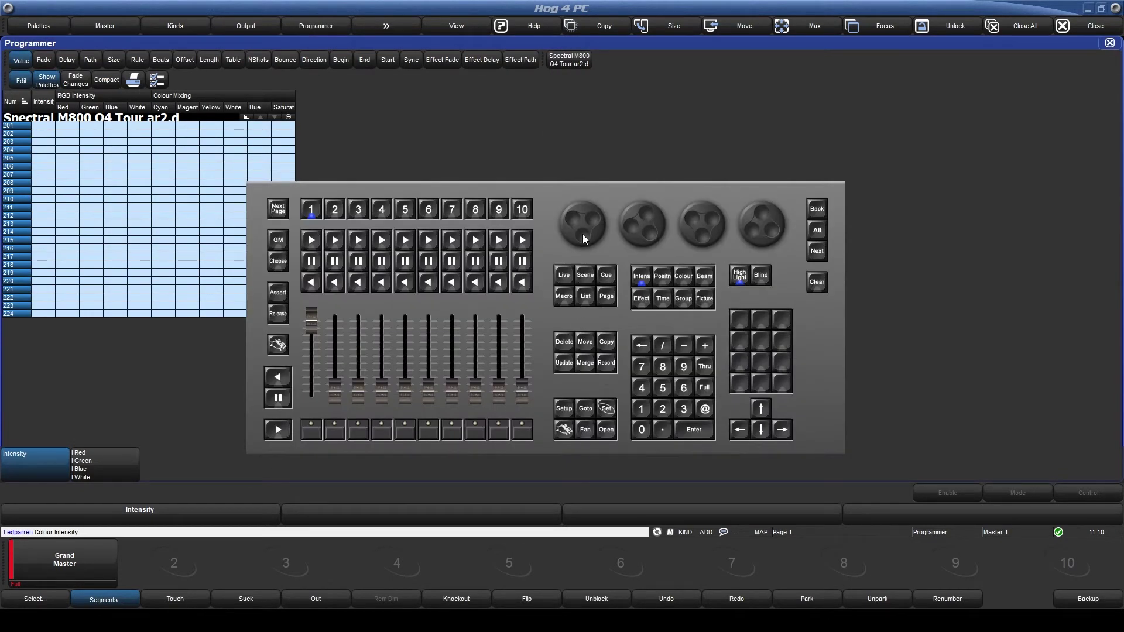
click(642, 276)
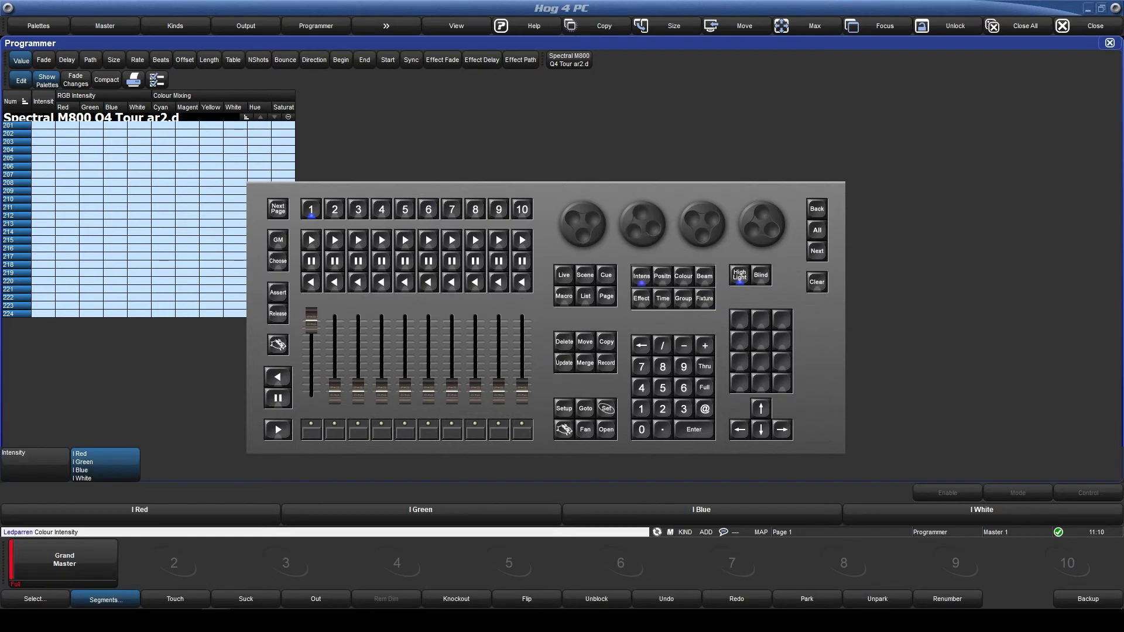
drag(652, 227, 652, 199)
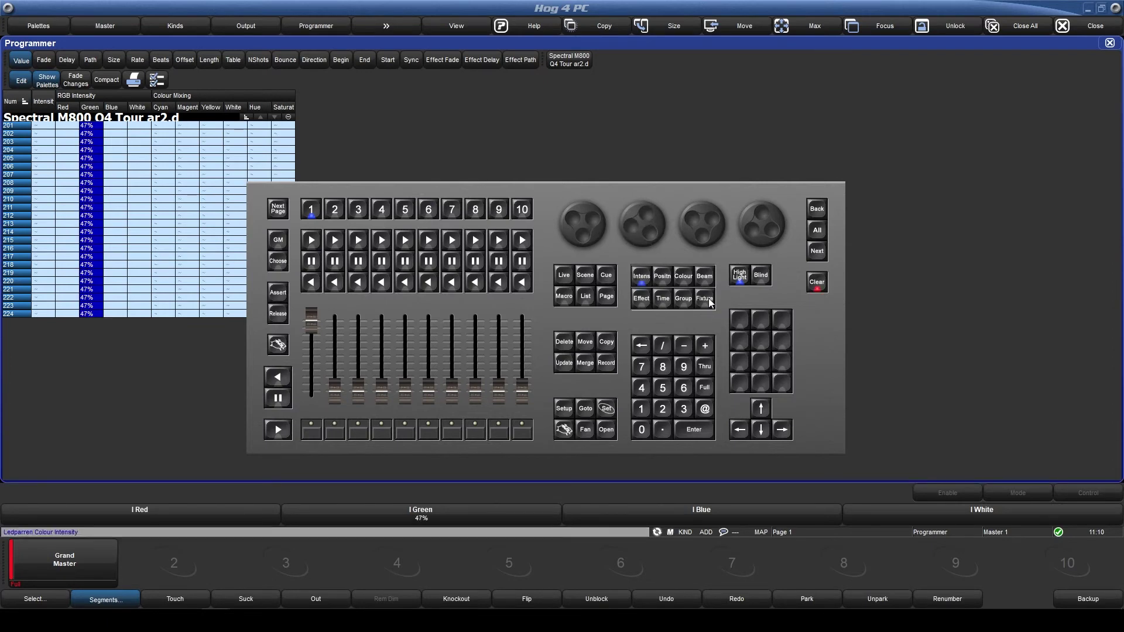
drag(702, 229, 690, 212)
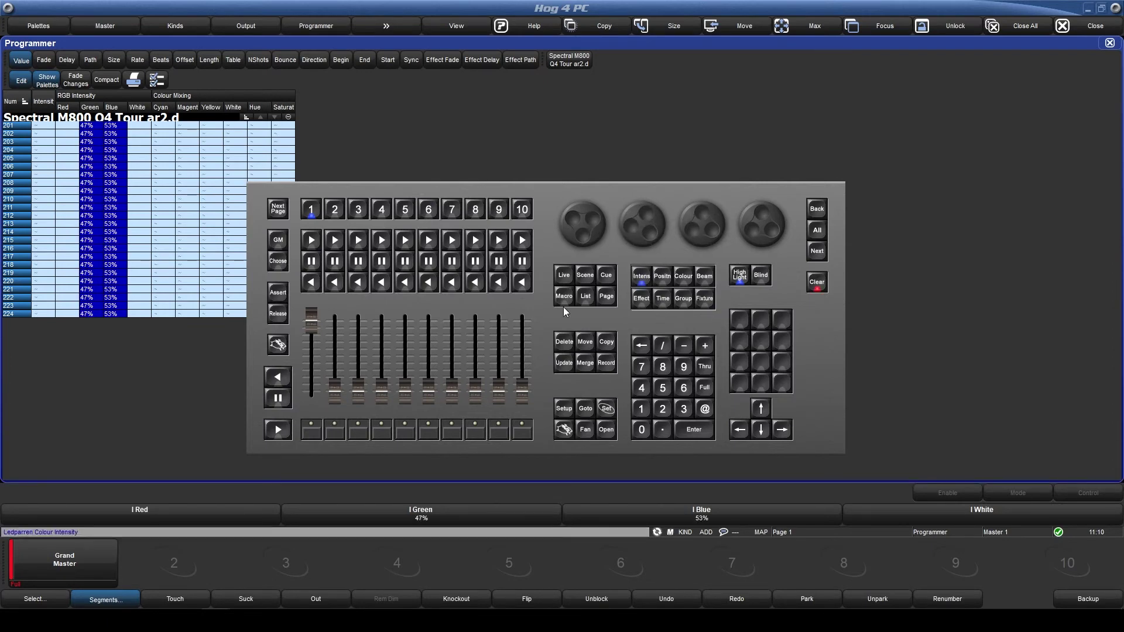
Switch the Ledparren group to its colour mixing parameters and set cyan, magenta, yellow and white to 0%.
click(685, 280)
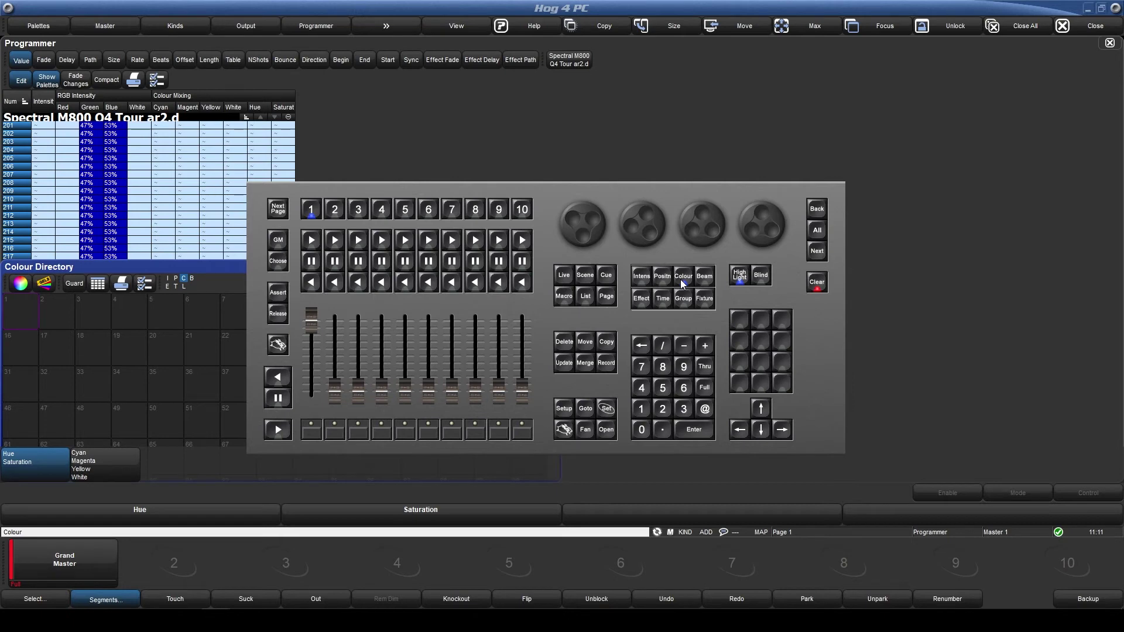
click(683, 280)
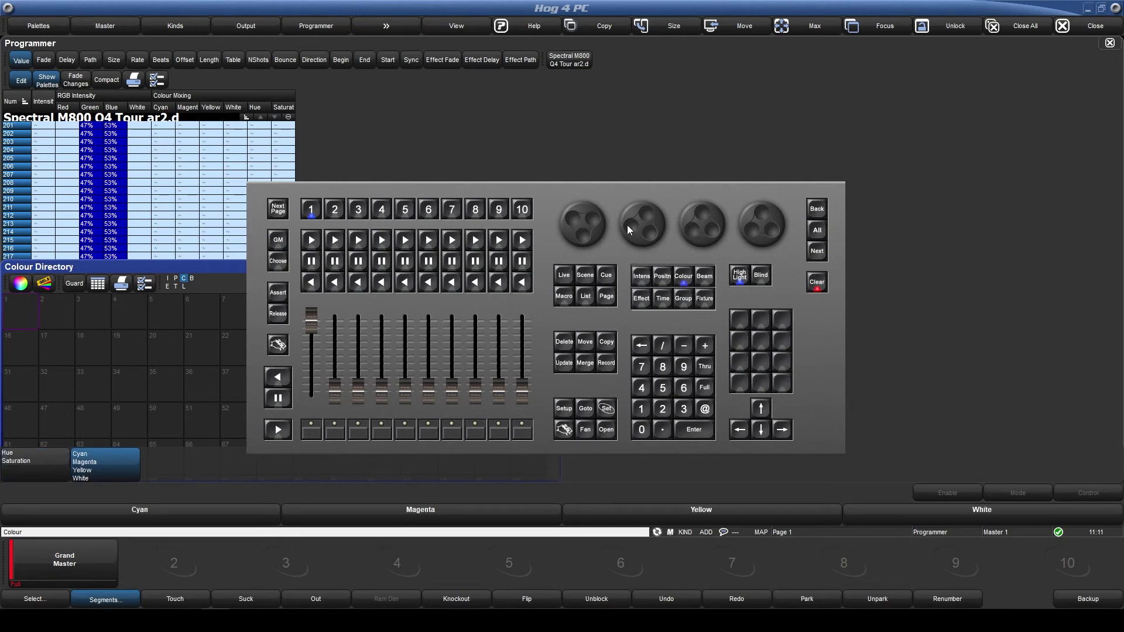
scroll(591, 222, down, 5)
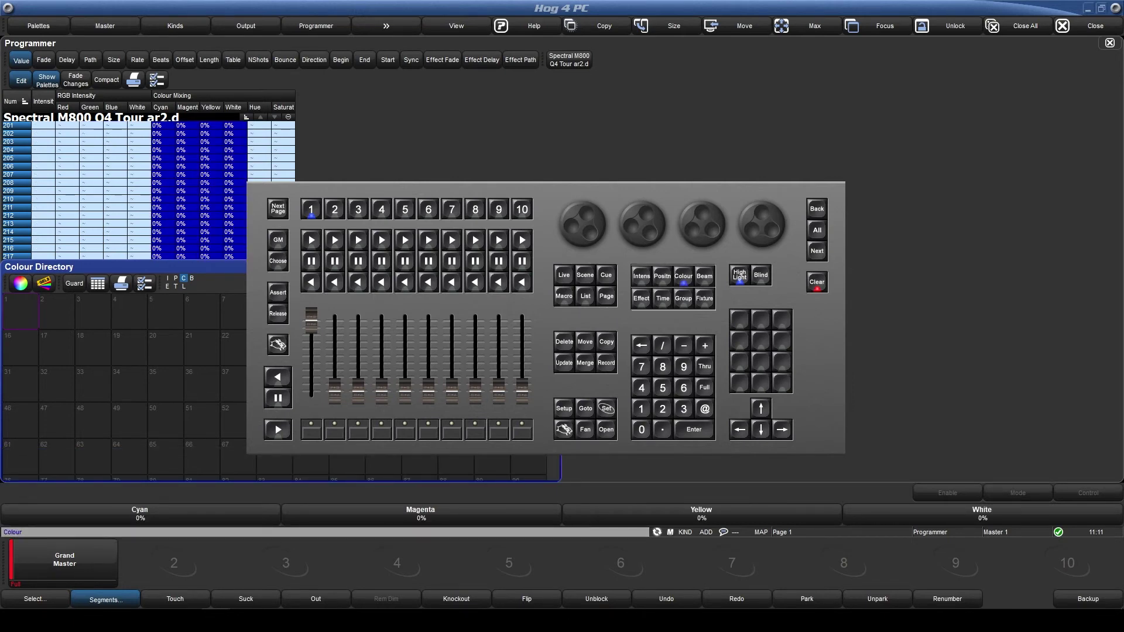
Record the current colour values as colour palette 1 and name it "white".
click(607, 363)
click(30, 315)
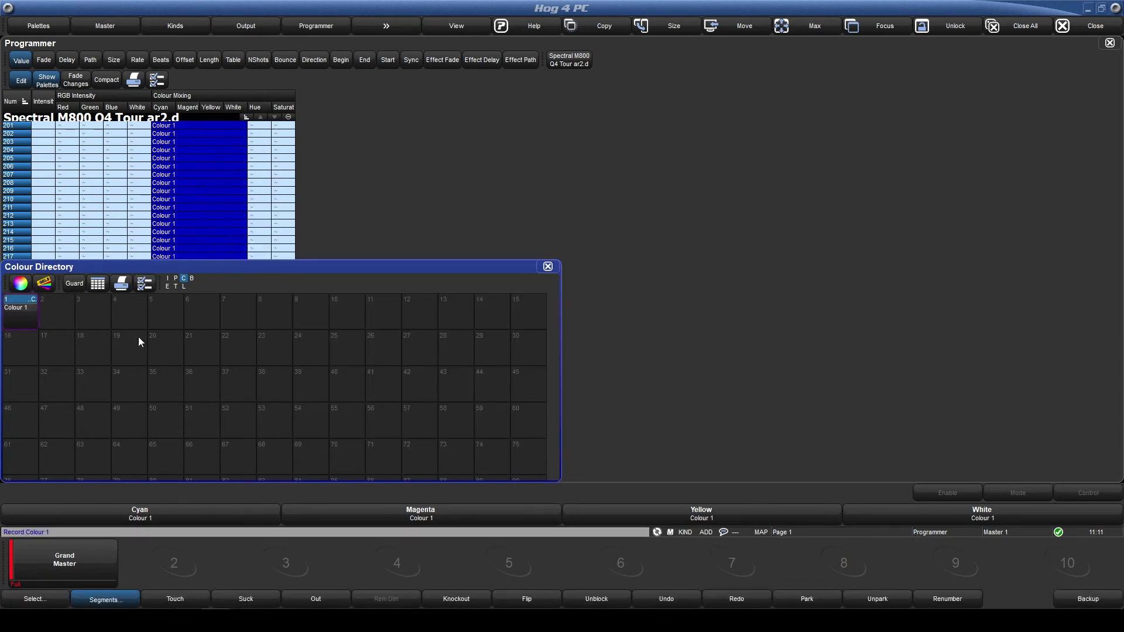
text(swhite)
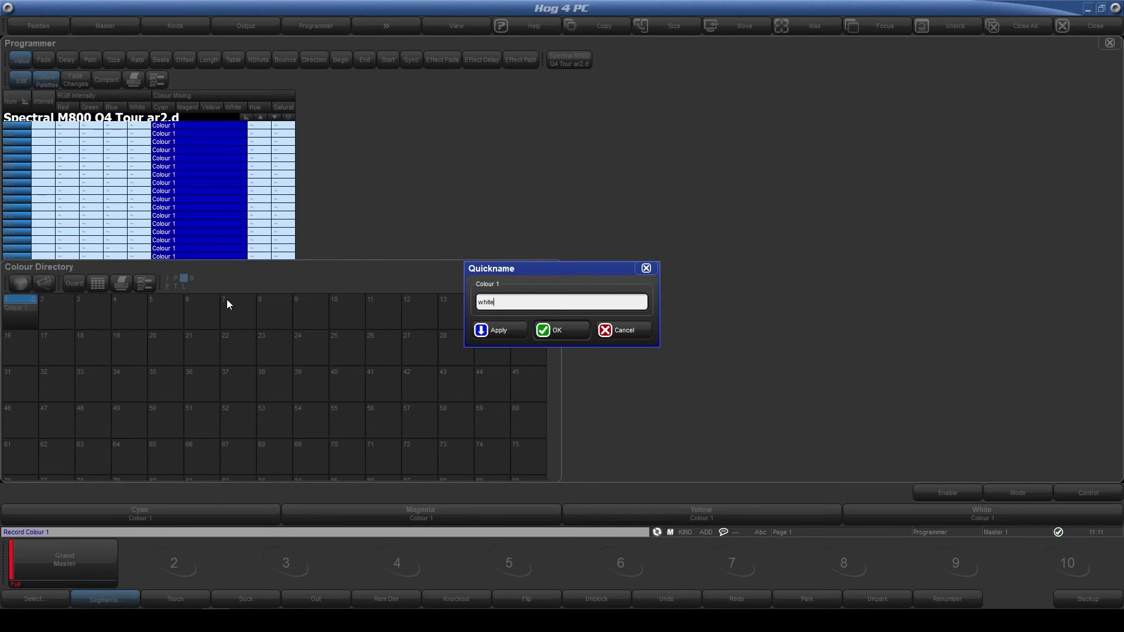
key(Return)
Bring back the Front Panel and set the Ledparren group's magenta and yellow to 100%.
key(ctrl+f)
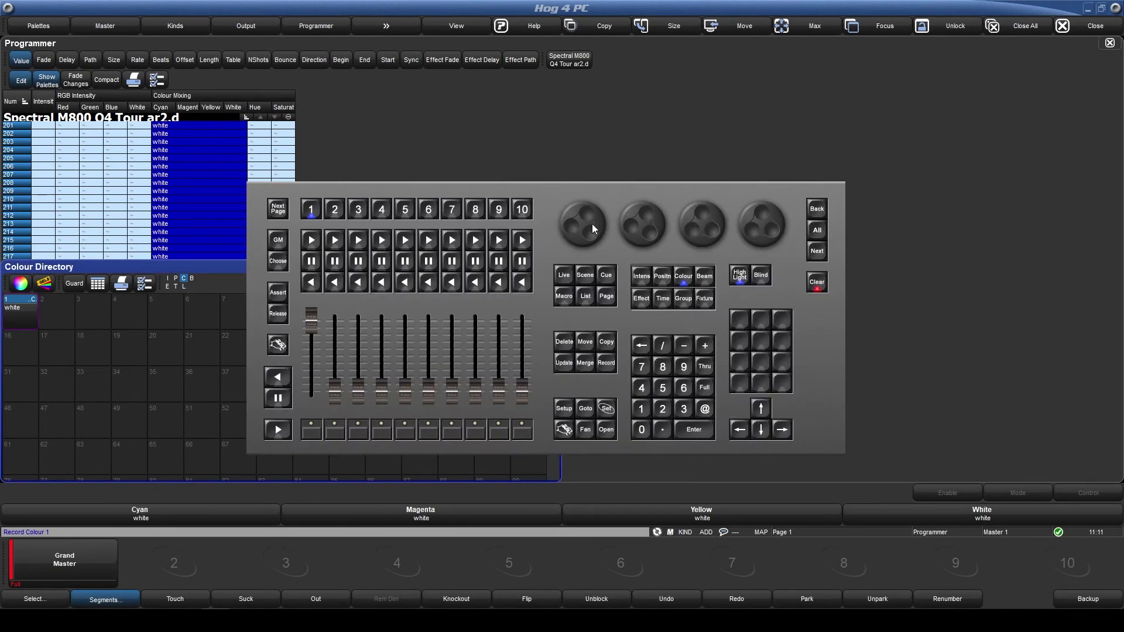
scroll(646, 205, up, 10)
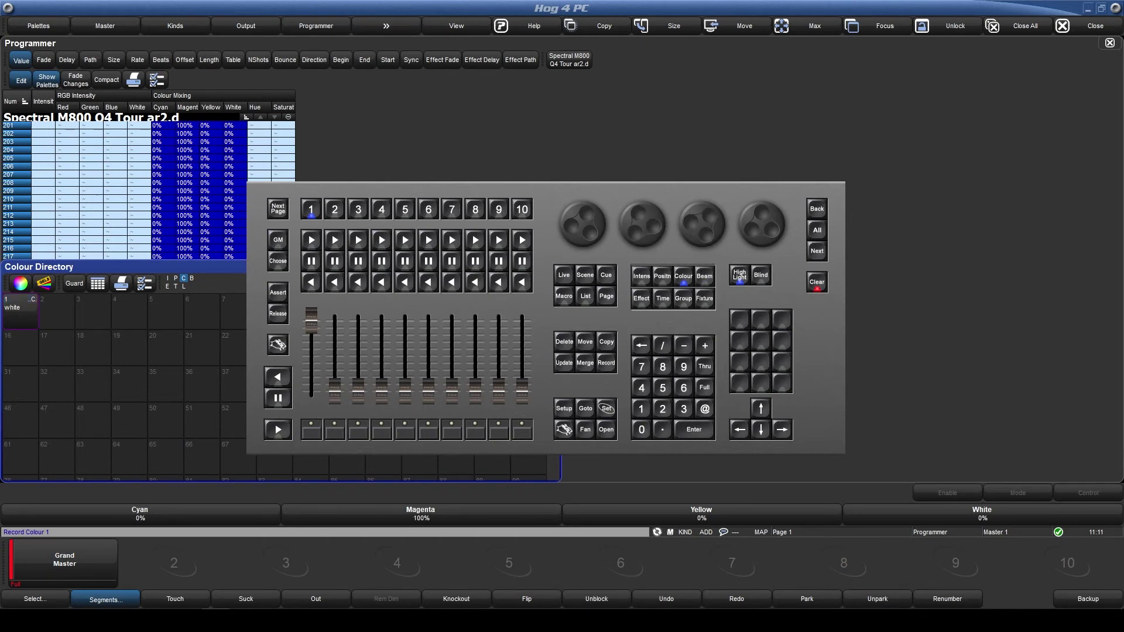
scroll(702, 223, up, 9)
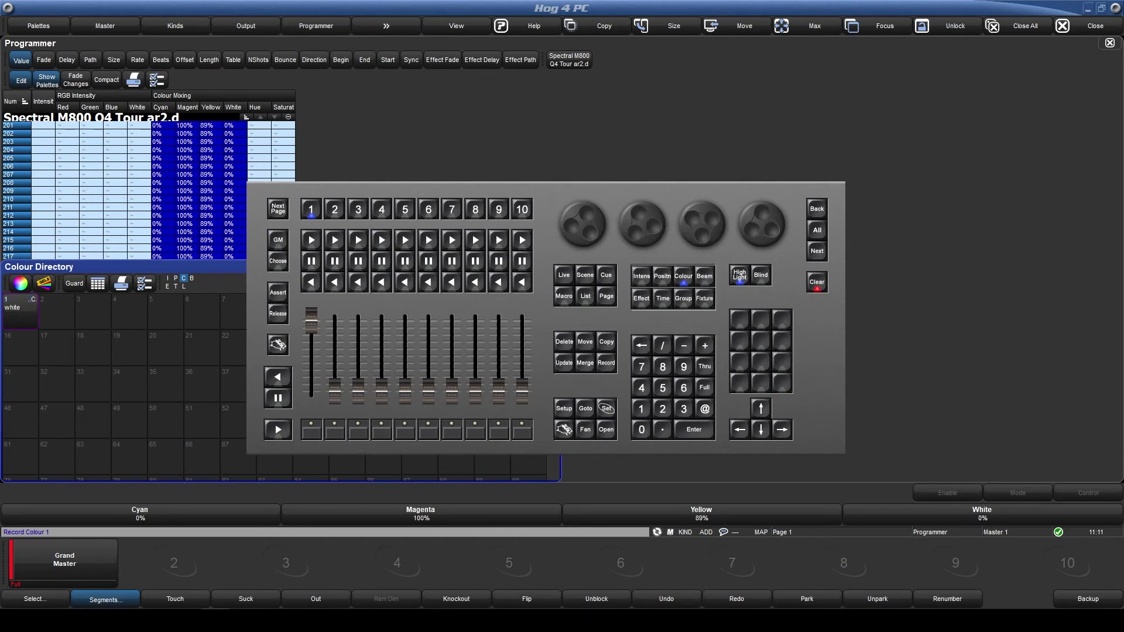
drag(702, 209, 686, 219)
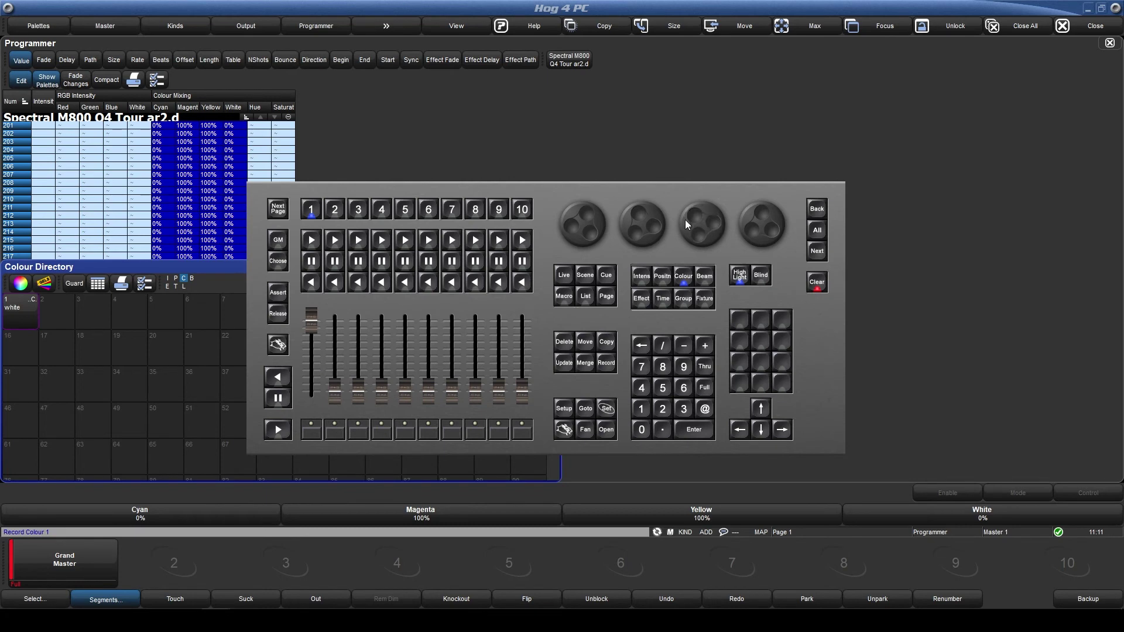
Record the current colour values as colour palette 2 and name it "red".
click(606, 363)
click(55, 314)
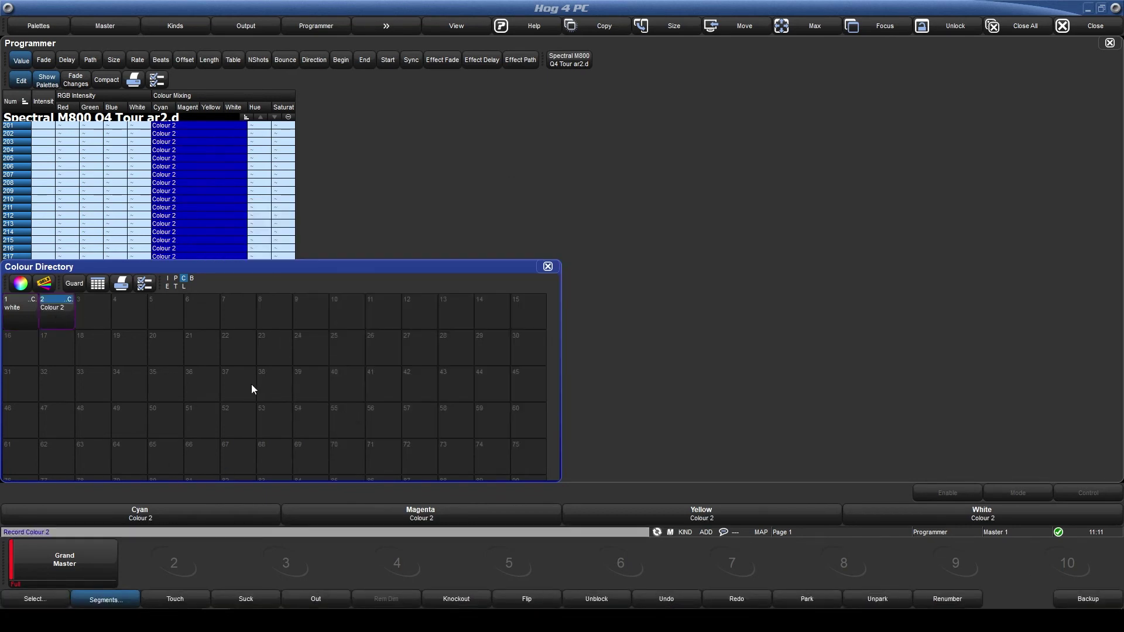
text(red)
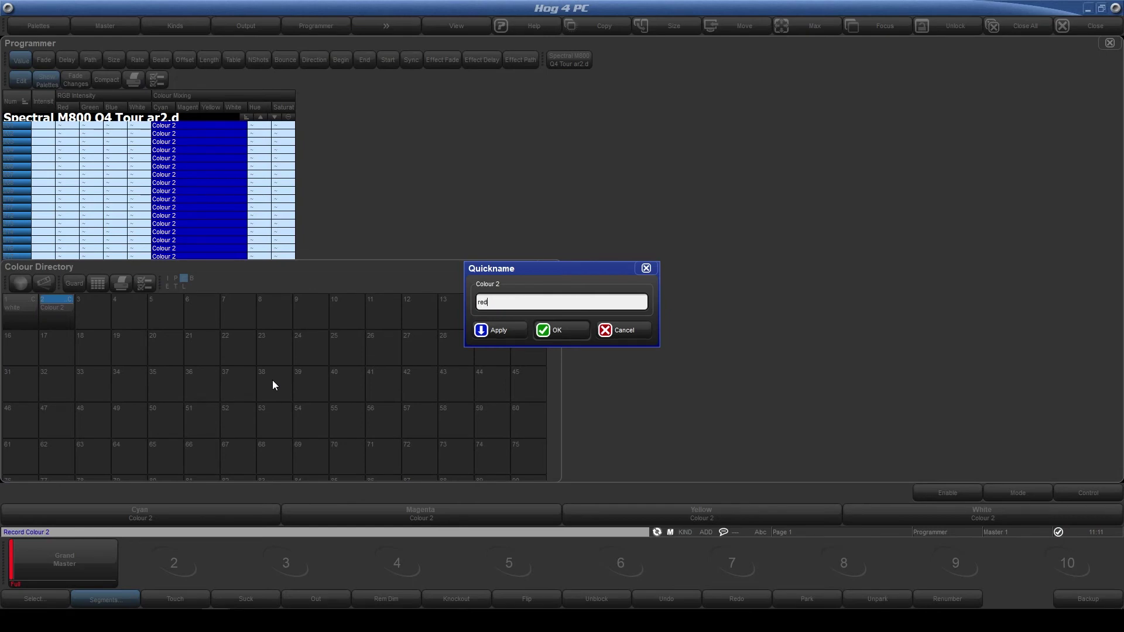
key(Return)
Clear the programmer, return to the palettes view and select the Vipers group.
key(alt+Tab)
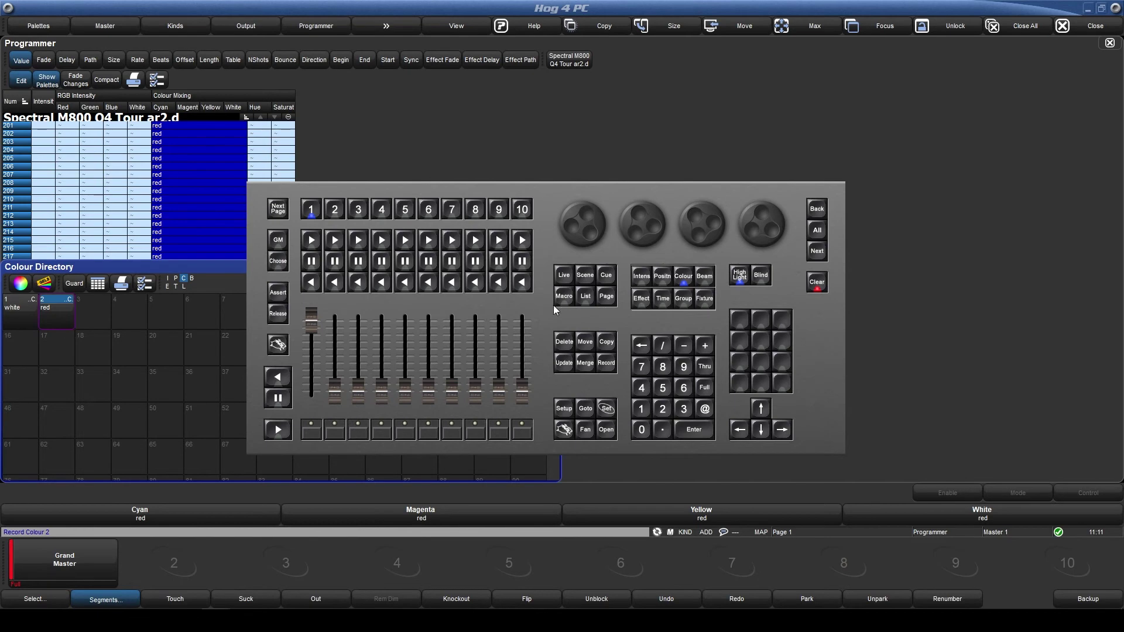
click(816, 282)
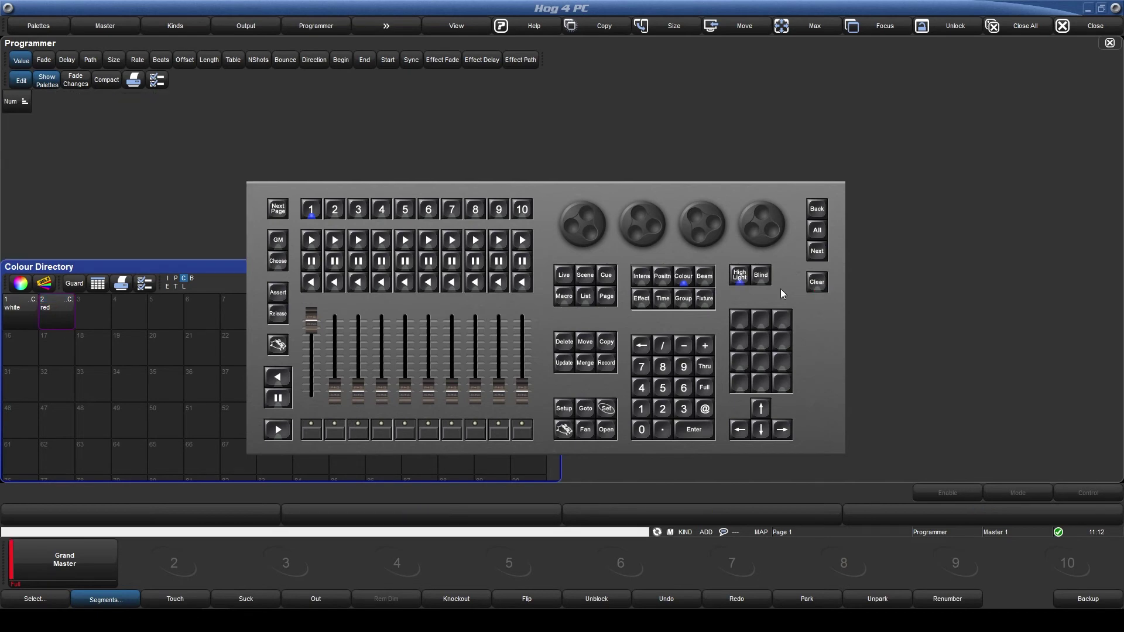
click(53, 26)
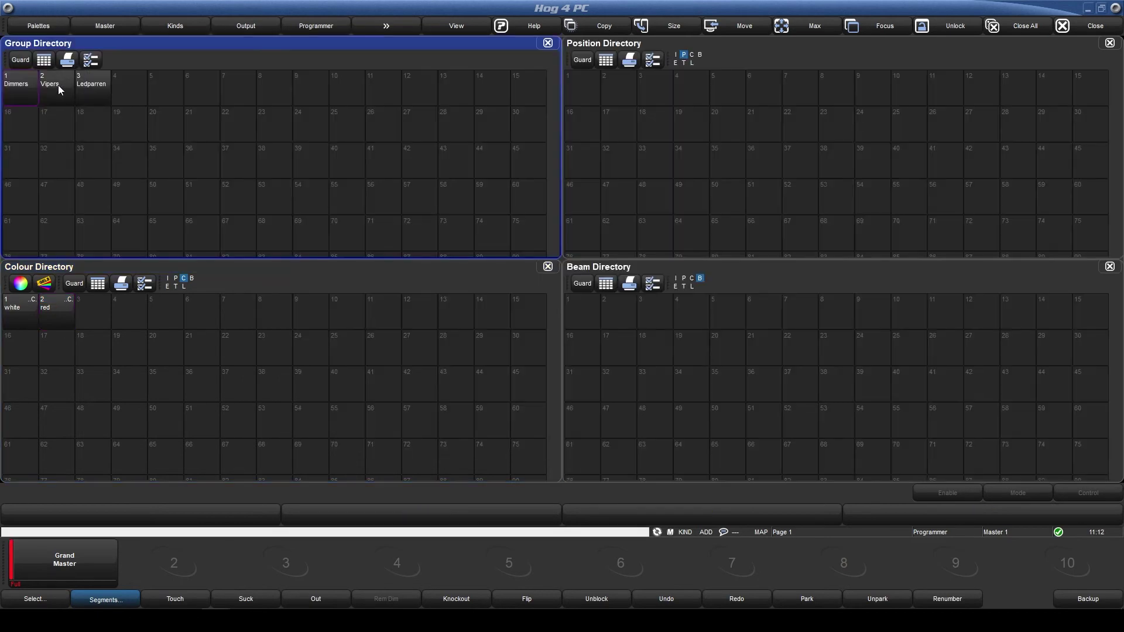
click(58, 86)
Show the Vipers' position parameters on the Front Panel and turn pan to about 18° and tilt to about 23°.
key(alt+Tab)
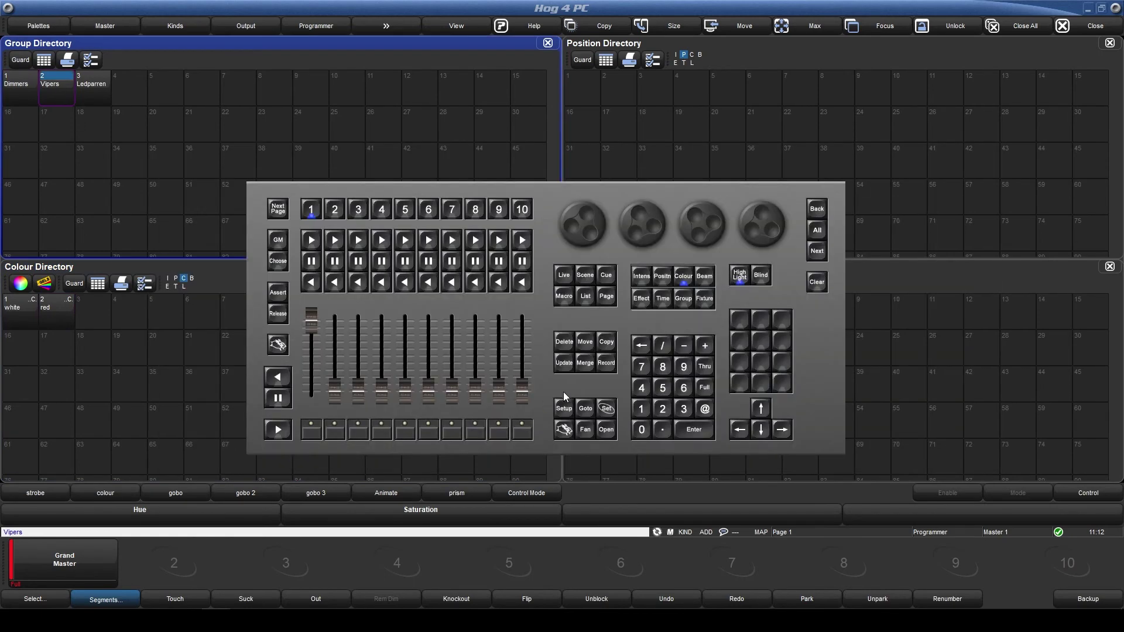
click(661, 277)
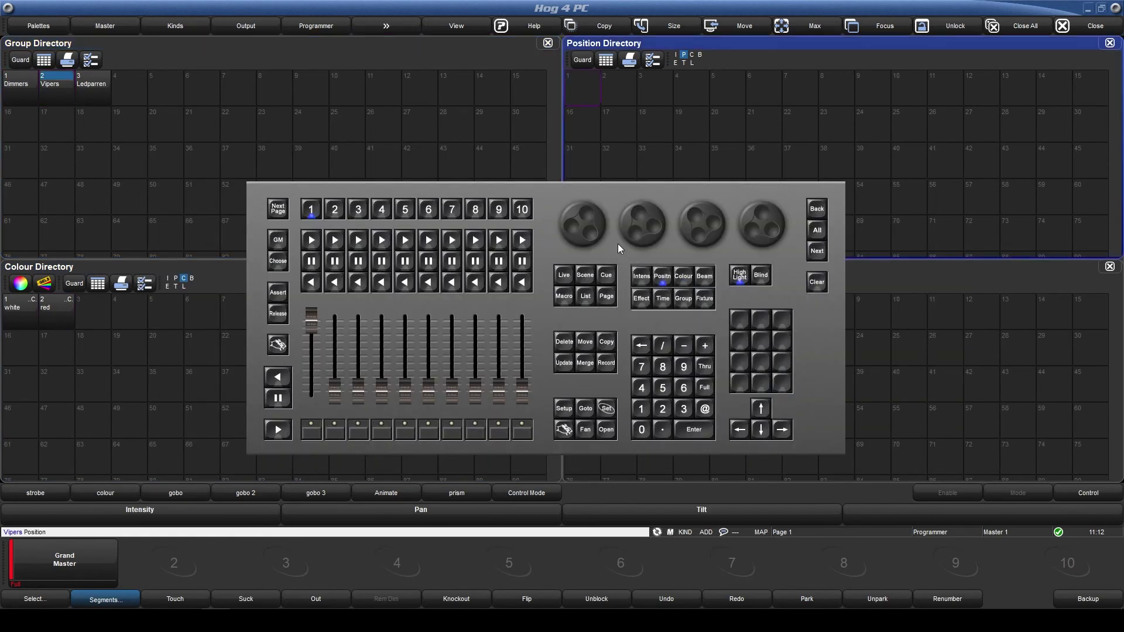
drag(643, 223, 704, 214)
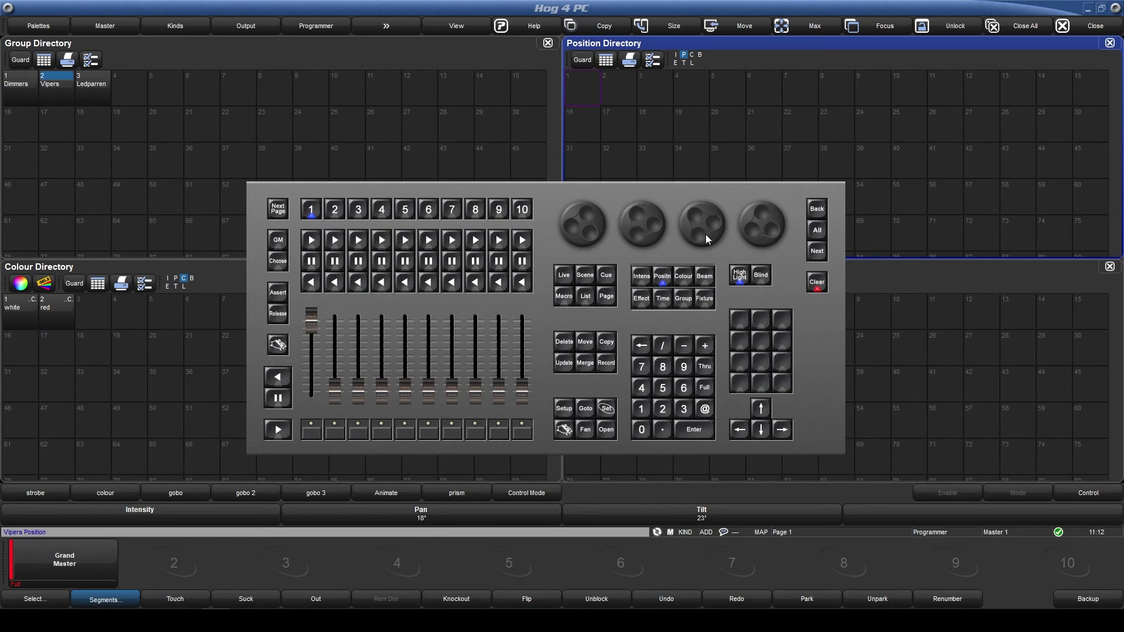
Enter exact position values for the Vipers group: tilt 90° and pan 0°.
click(676, 513)
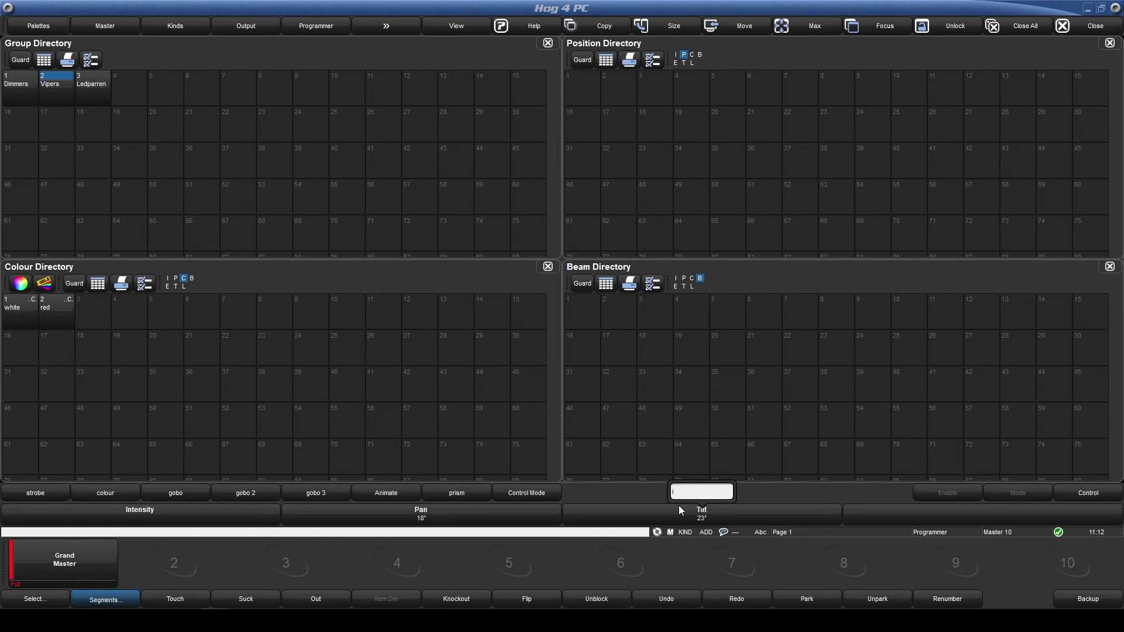
key(9)
key(Return)
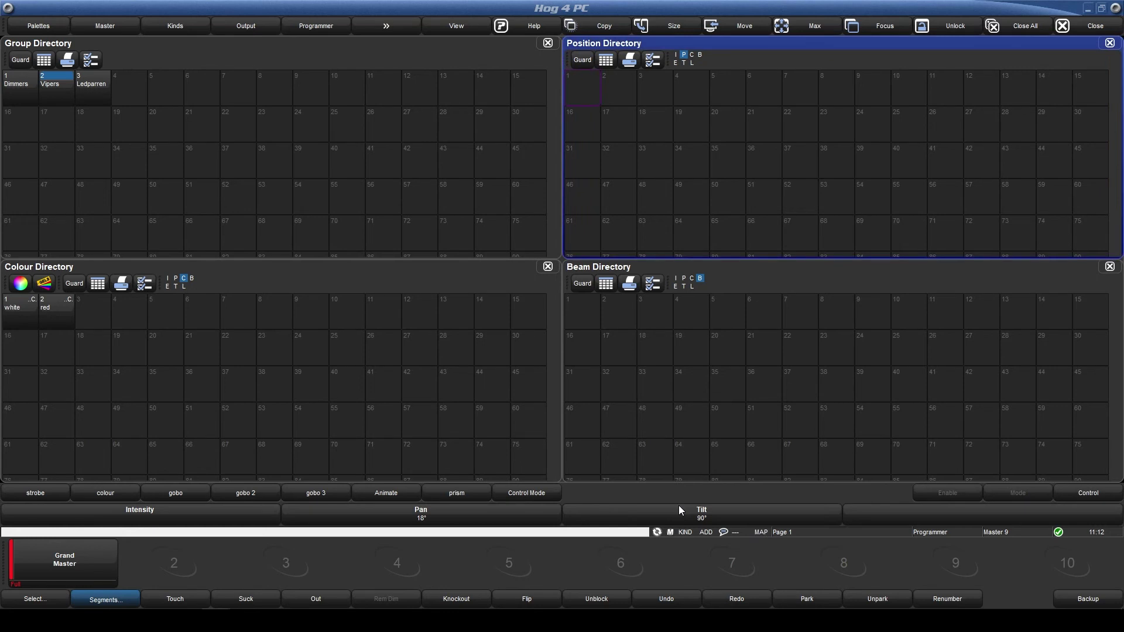
click(501, 521)
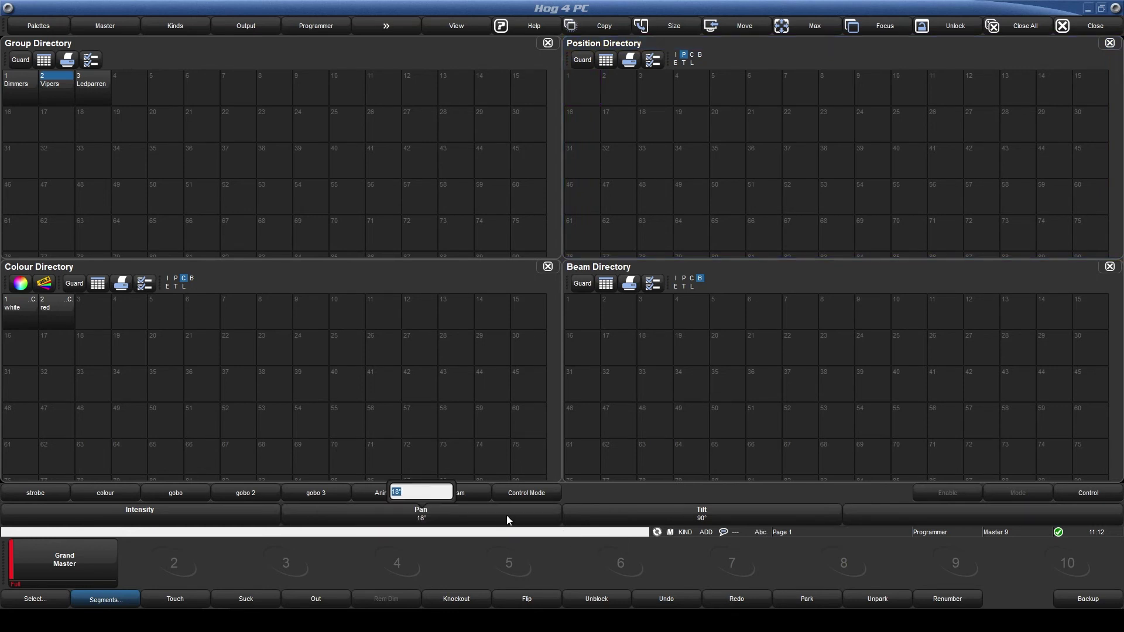
text(0)
key(Return)
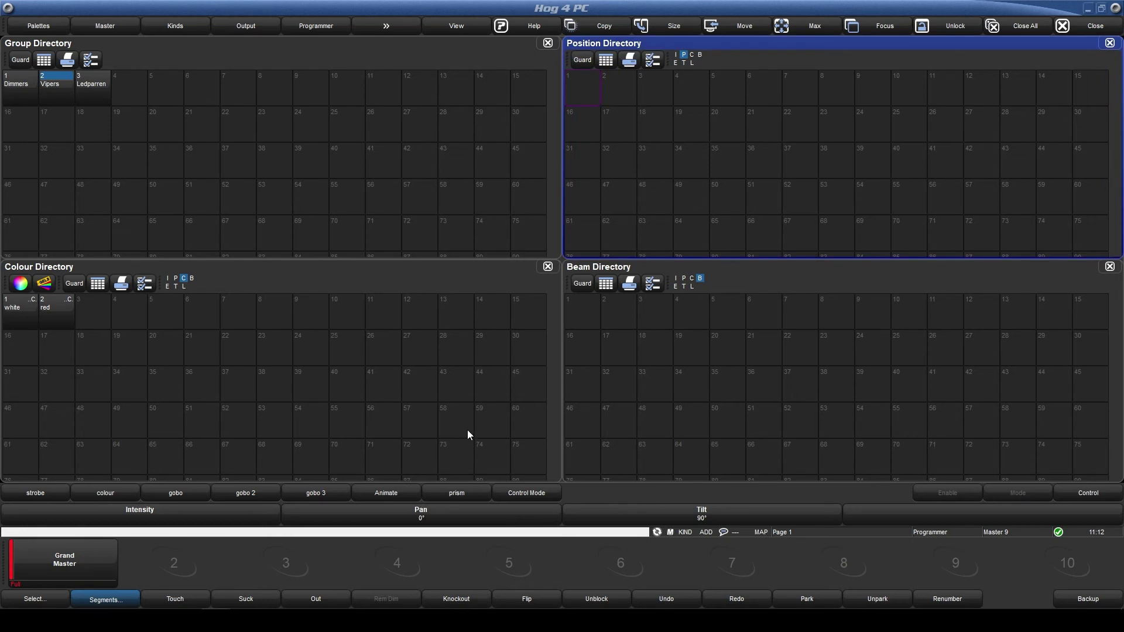
Record the Vipers' pan and tilt as position palette 1 and name it "blind".
key(ctrl+r)
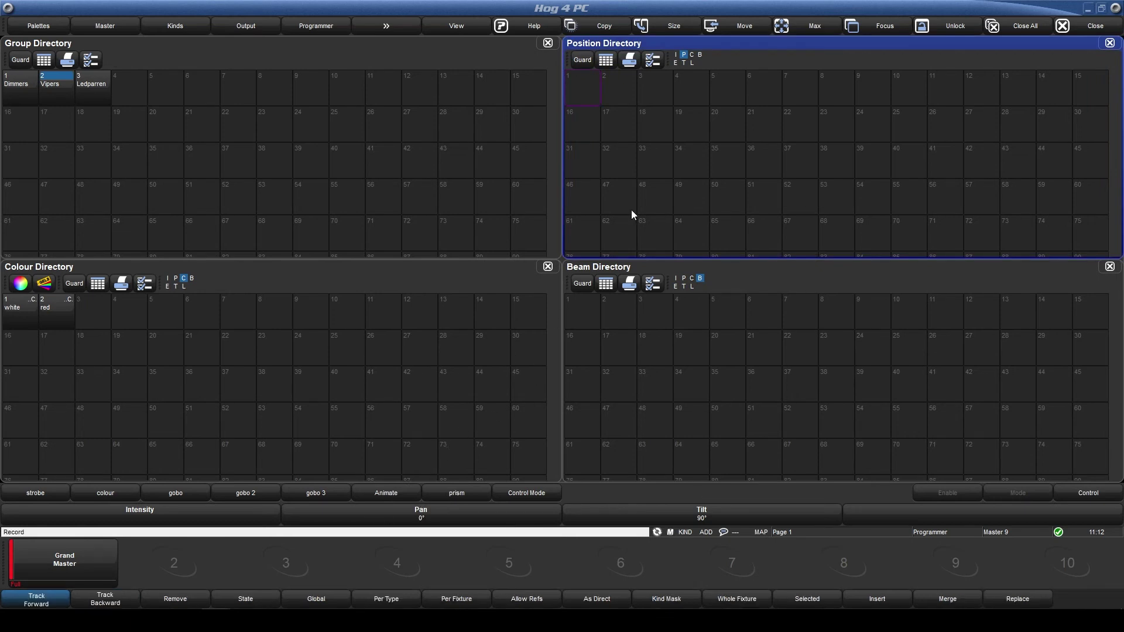
click(590, 96)
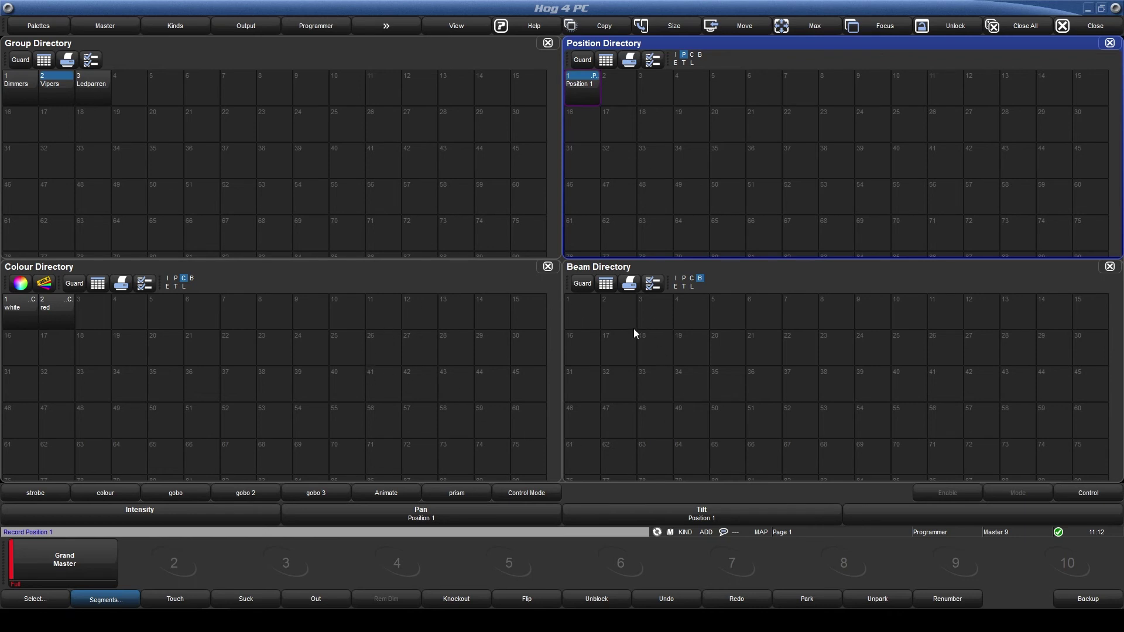
key(s)
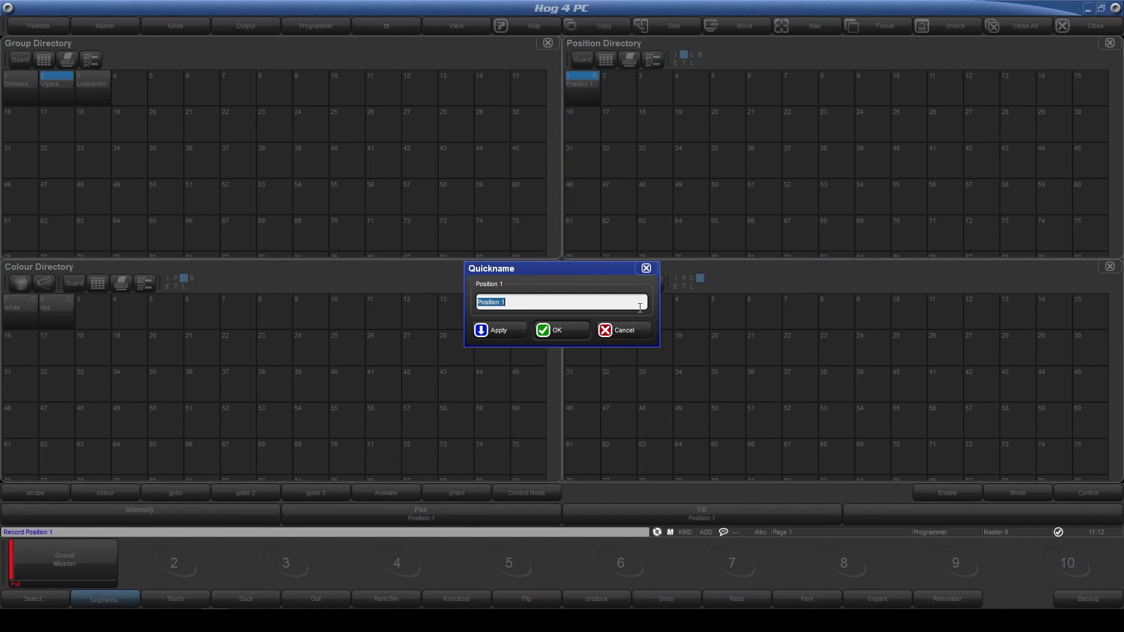
text(blind)
key(Return)
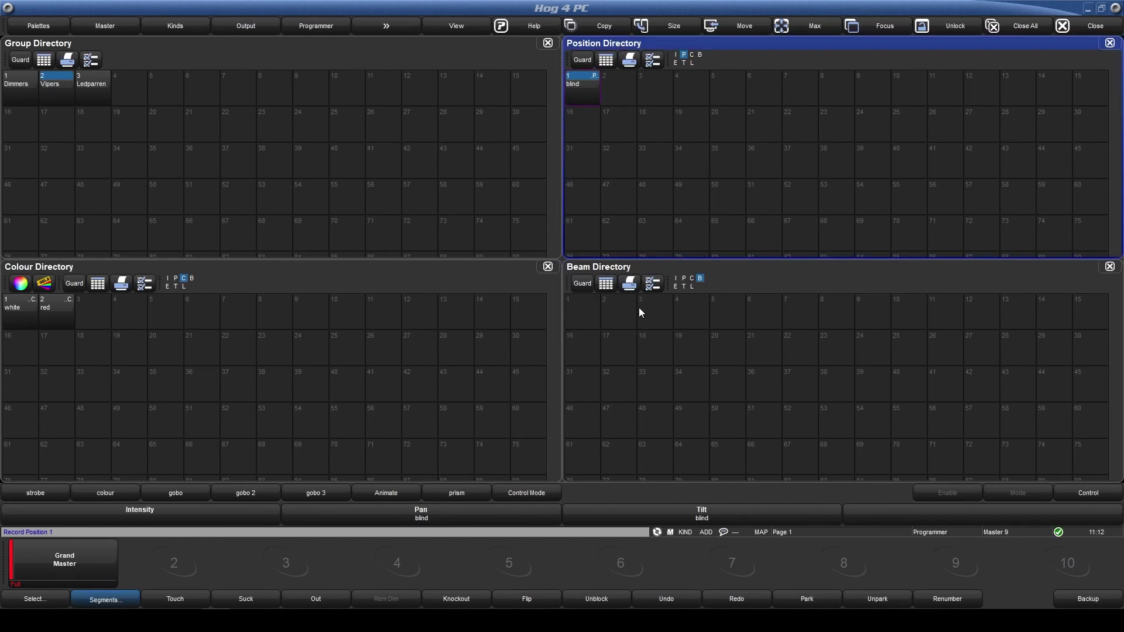
Bring up the Front Panel and page through all of the Vipers' beam parameters, returning to the first gobo page.
key(ctrl+f)
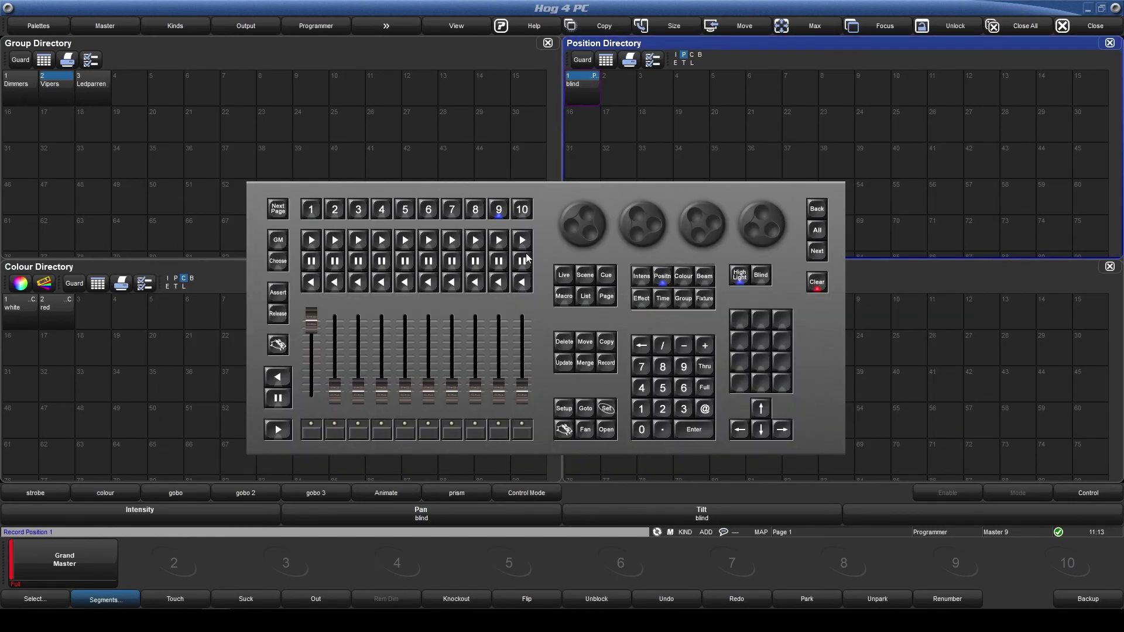
click(705, 280)
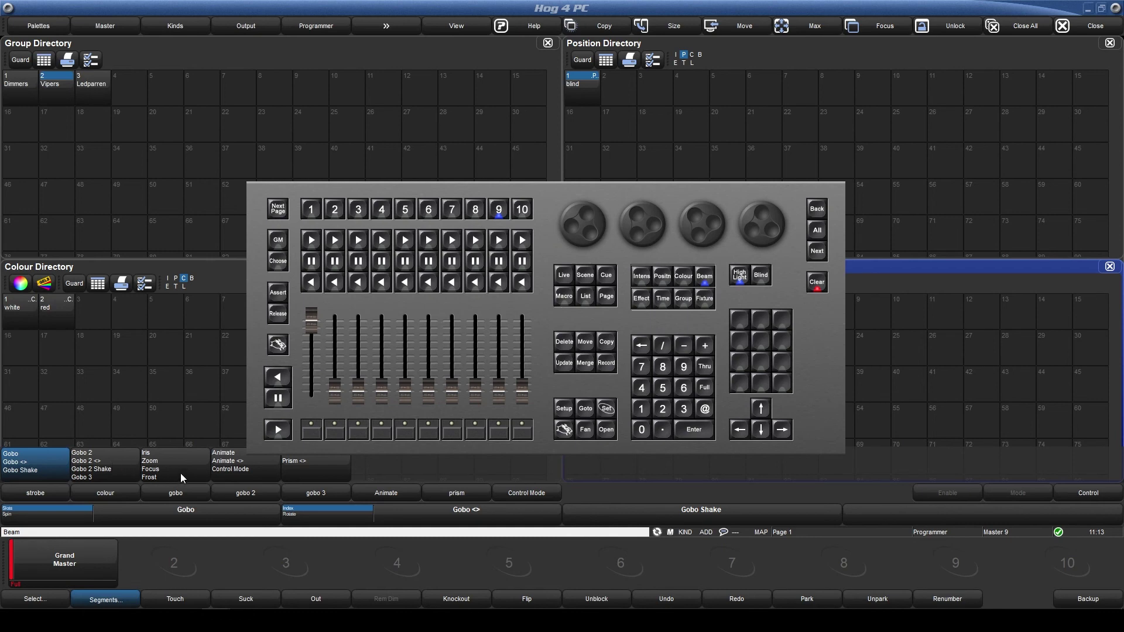
click(705, 277)
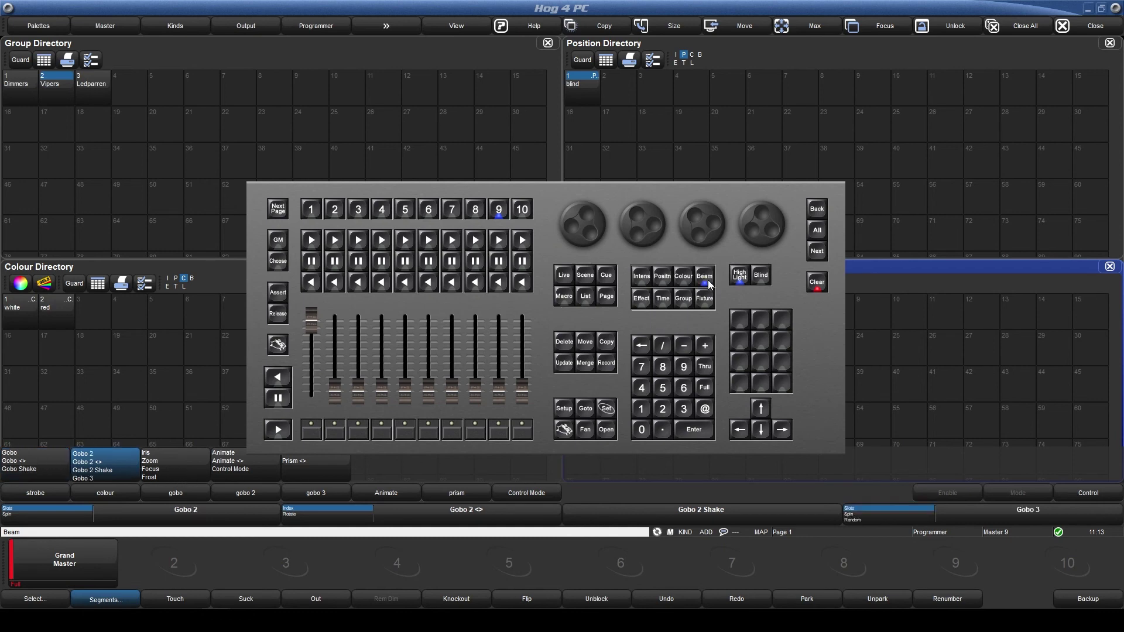
click(705, 277)
click(706, 278)
click(706, 279)
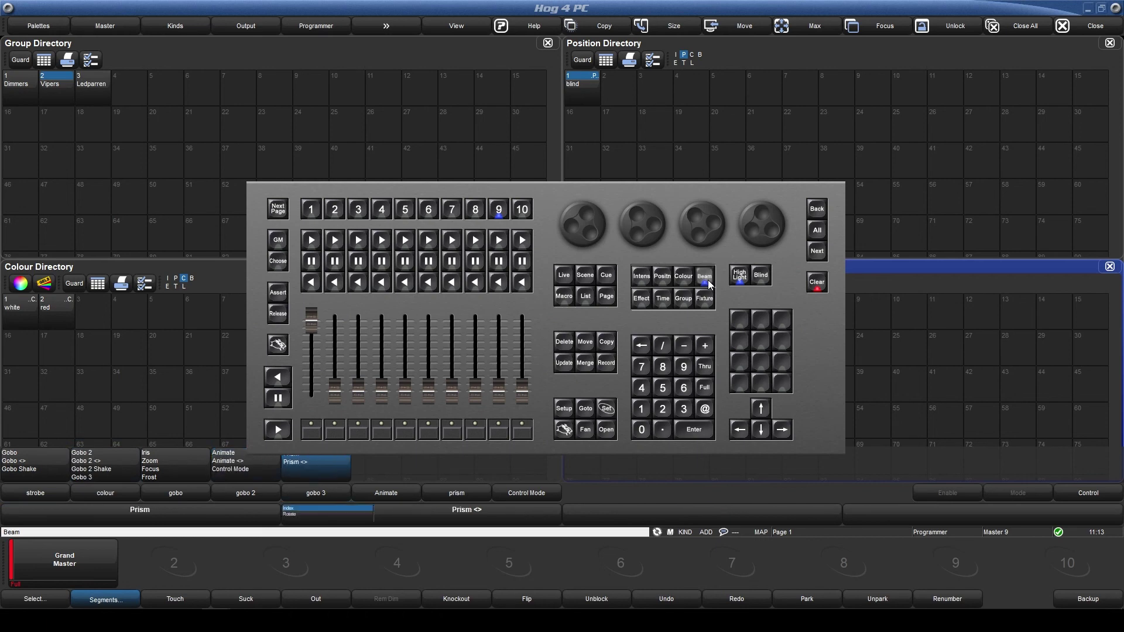
click(706, 278)
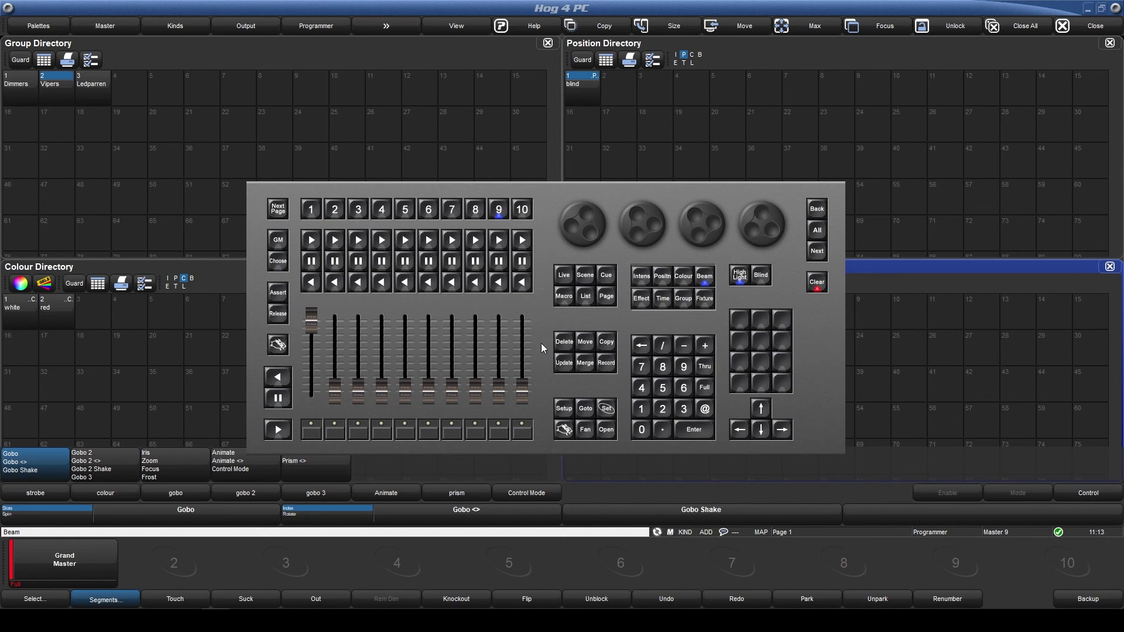
Set the Vipers' gobo to open and record it as beam palette 10 named "gobo open".
drag(591, 207, 586, 223)
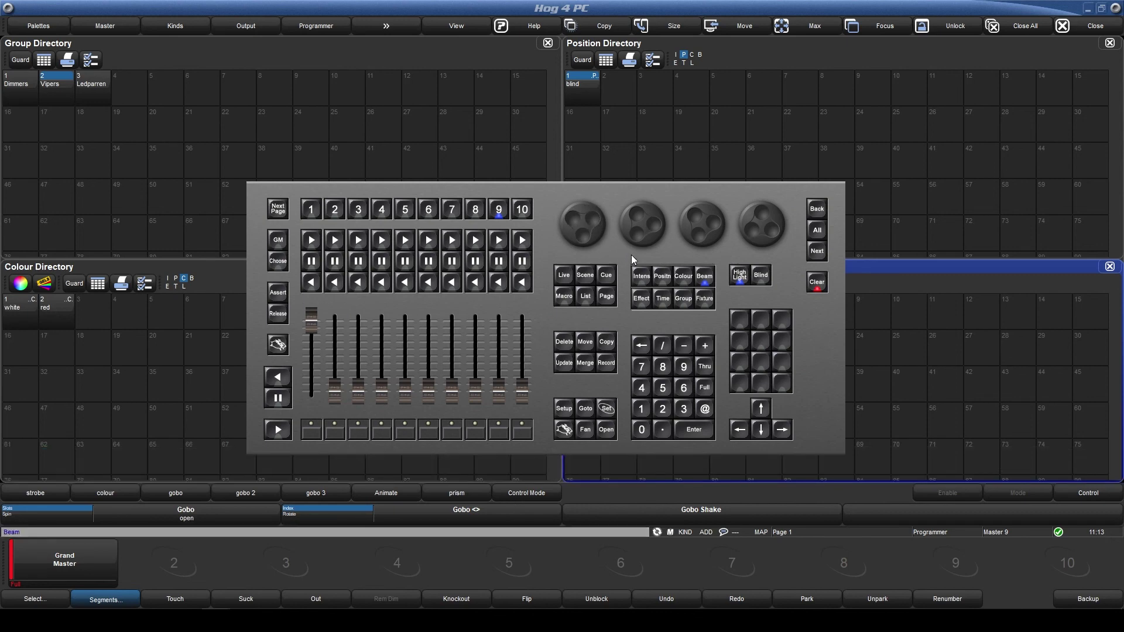
click(606, 362)
click(905, 313)
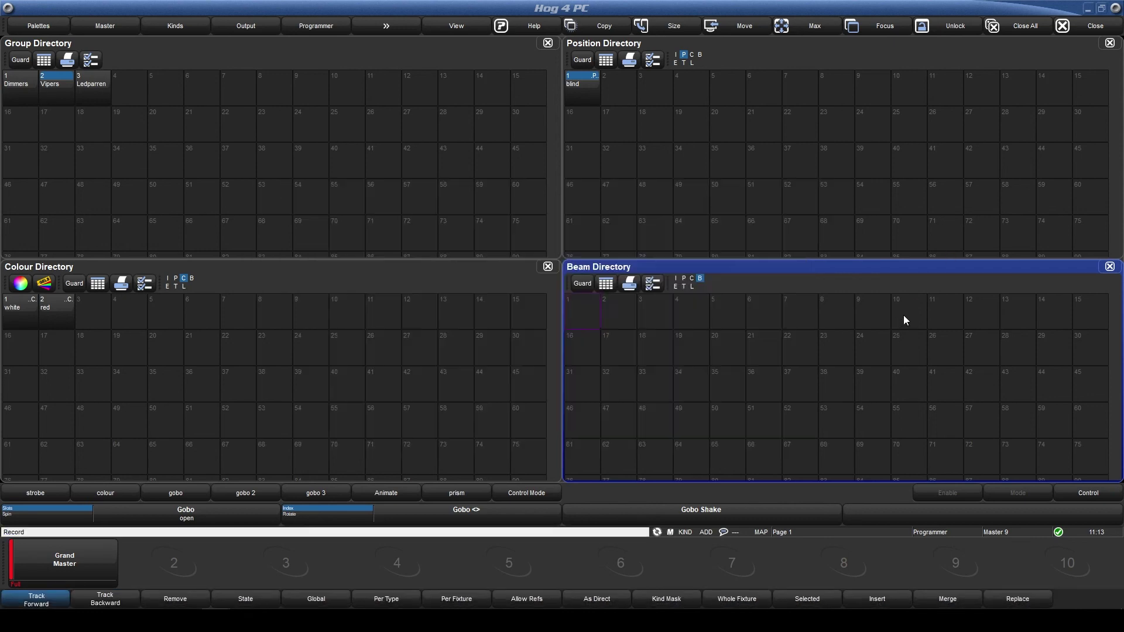
text(s)
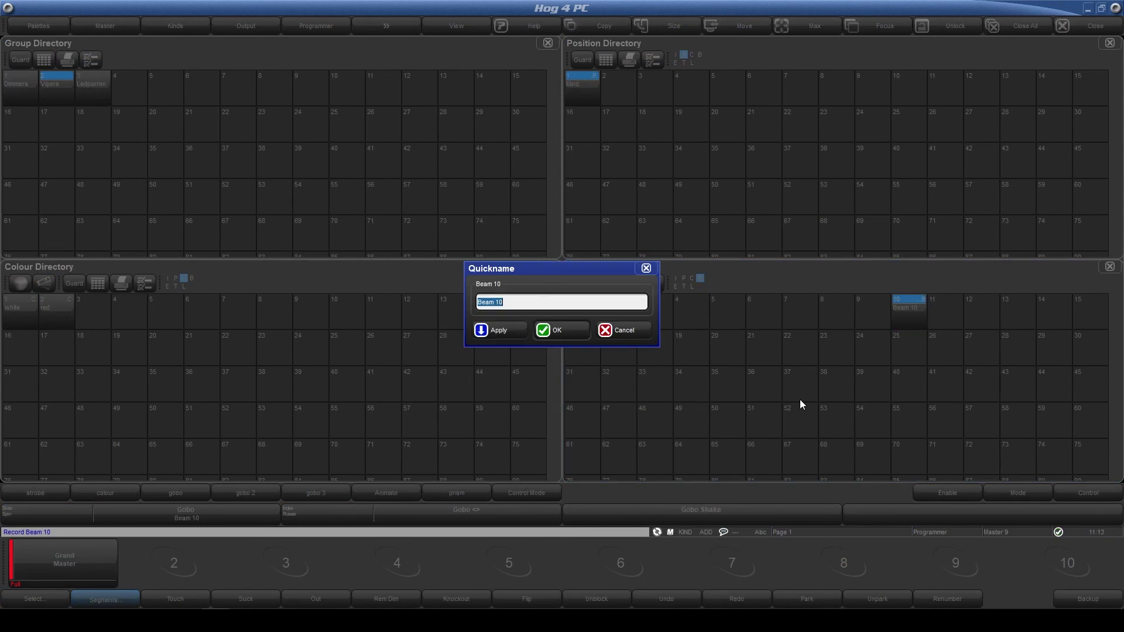
text(gobo o pen)
key(BackSpace)
key(BackSpace)
key(BackSpace)
key(BackSpace)
text(pen)
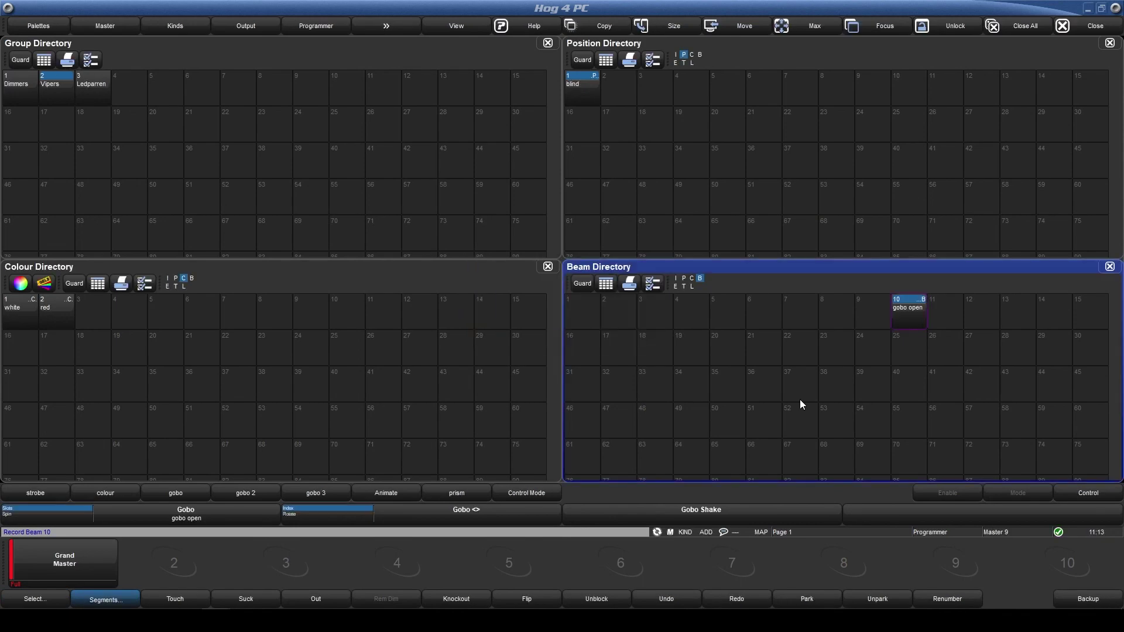
key(Return)
Bring up the Front Panel and examine the Vipers' beam, colour and intensity parameter pages.
key(alt+Tab)
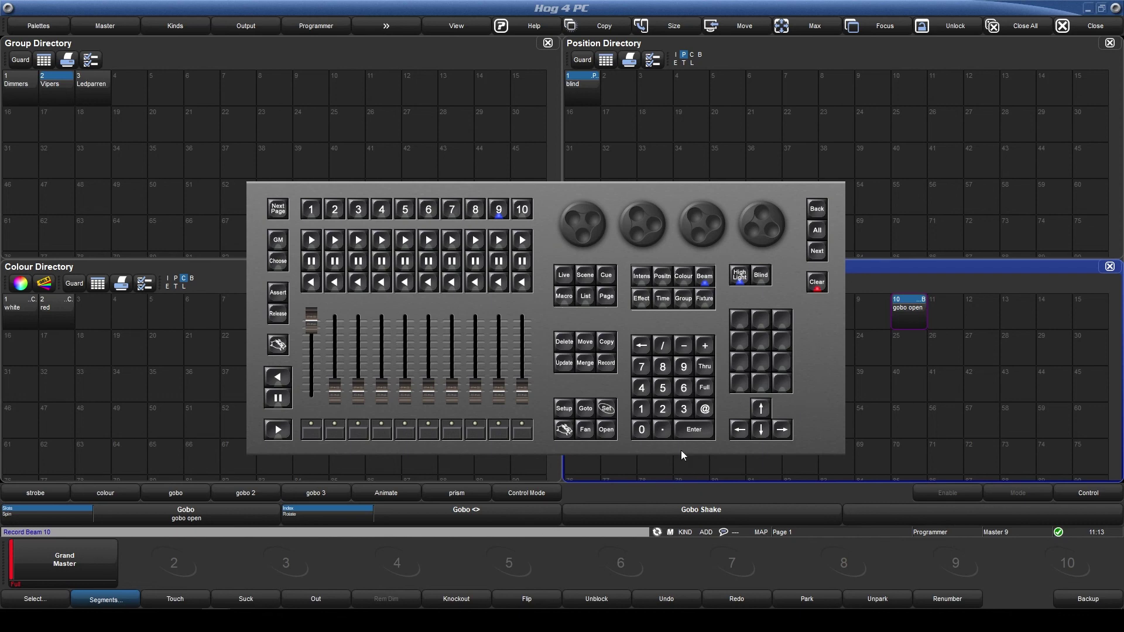
click(706, 278)
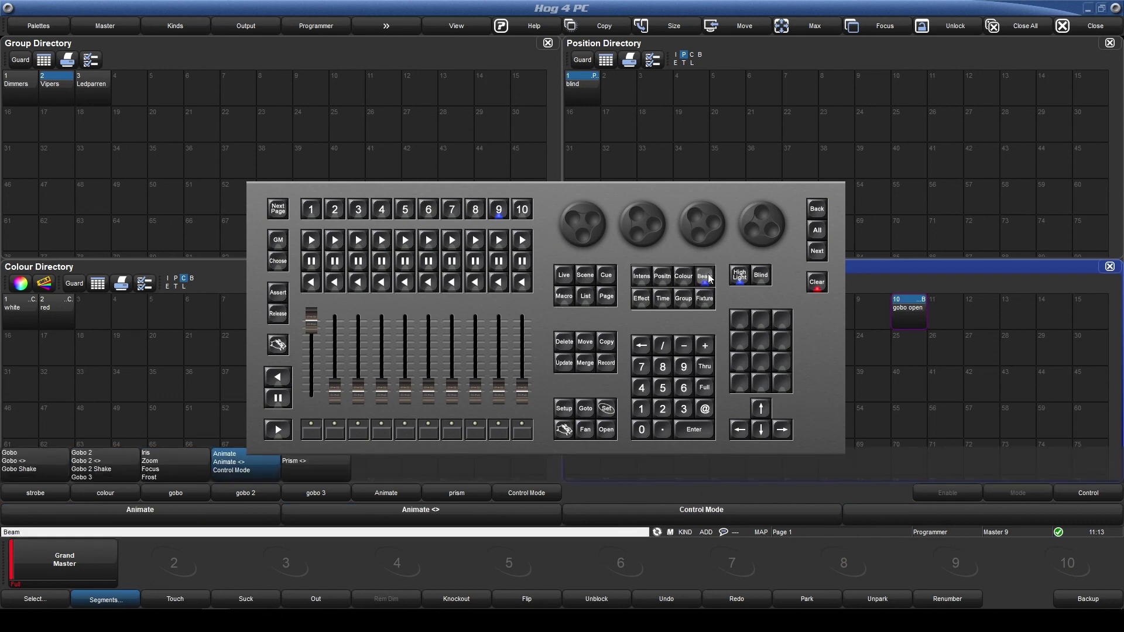
click(684, 278)
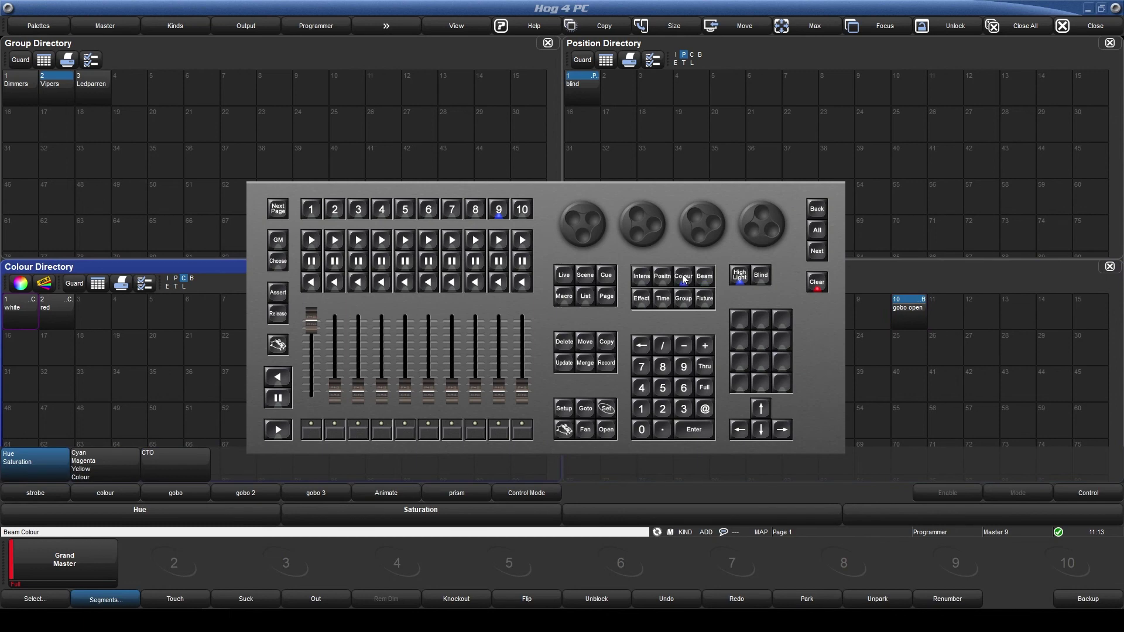
click(684, 279)
click(684, 279)
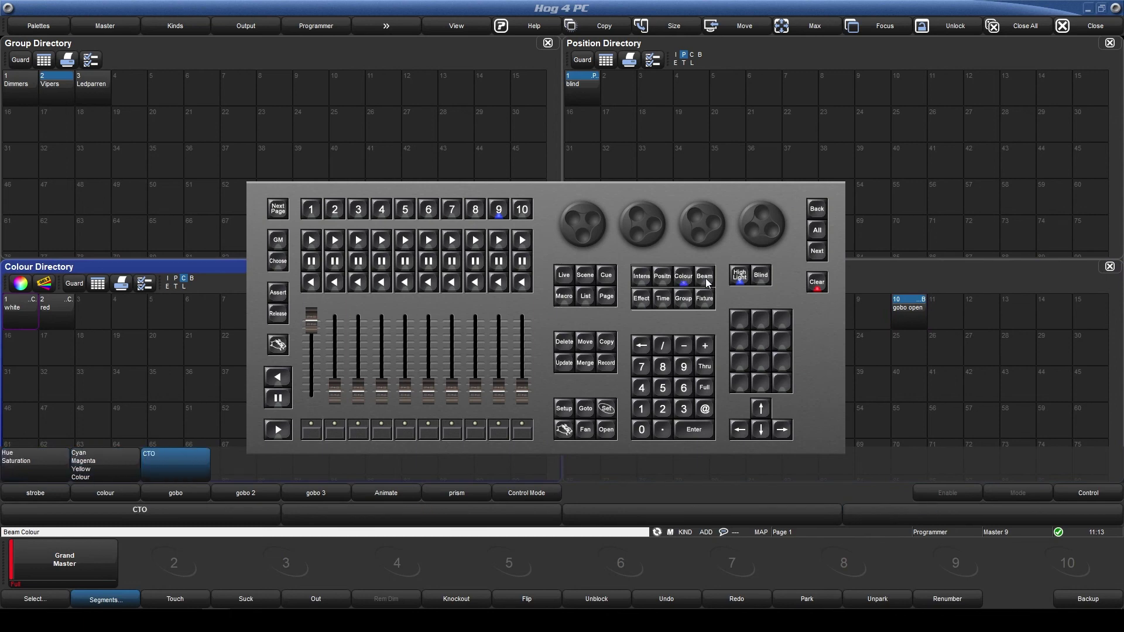
click(643, 276)
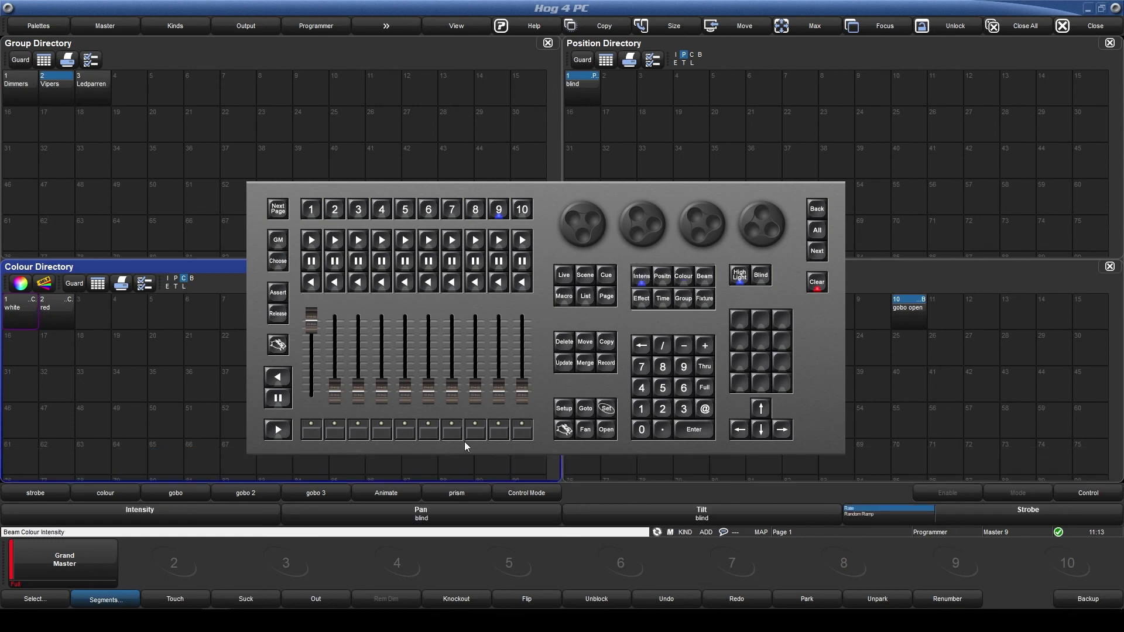